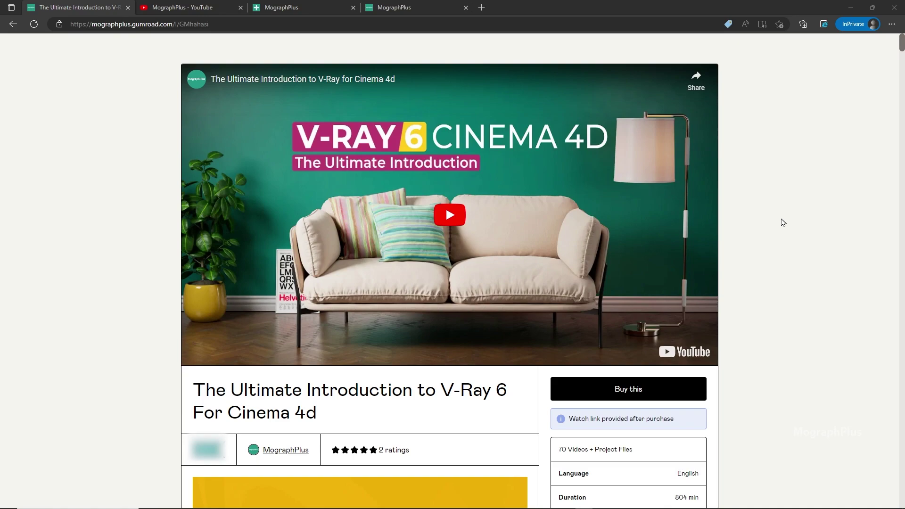
Browse the recently uploaded videos on the MographPlus YouTube channel
key("ctrl+Tab")
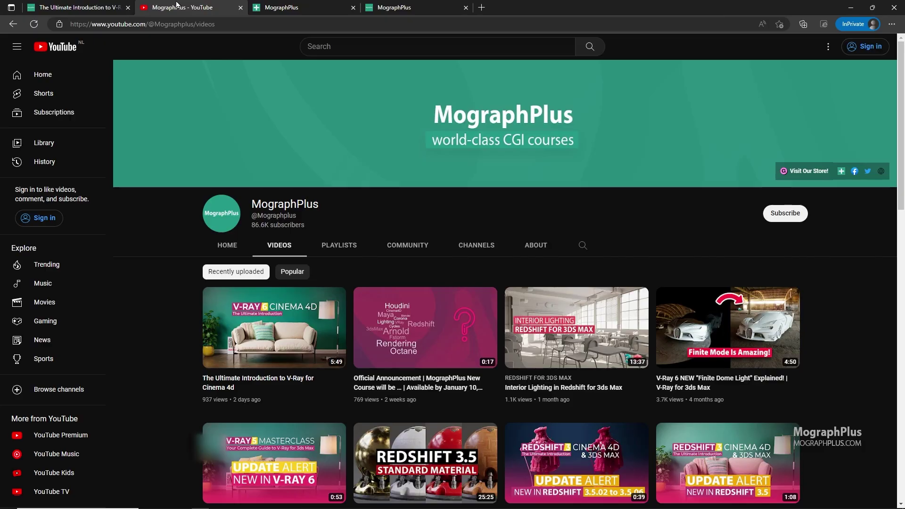
scroll(326, 299, "down", 5)
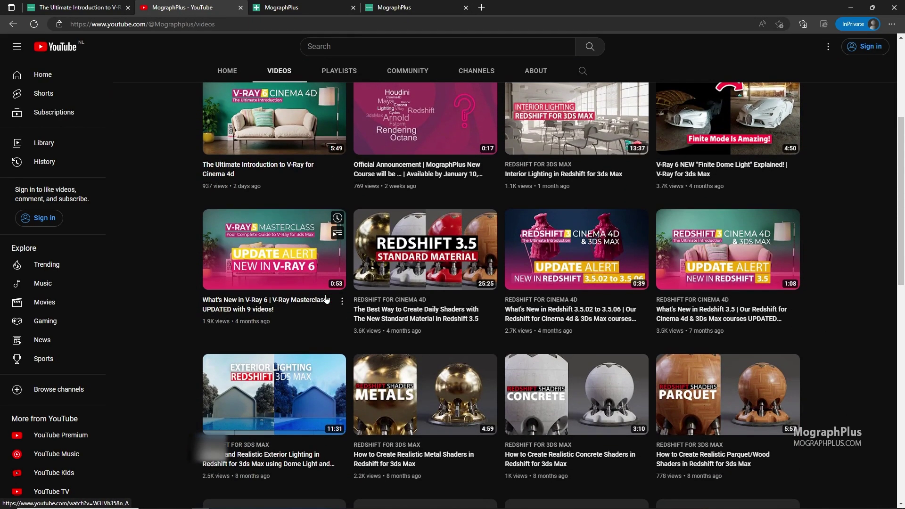
scroll(326, 299, "up", 4)
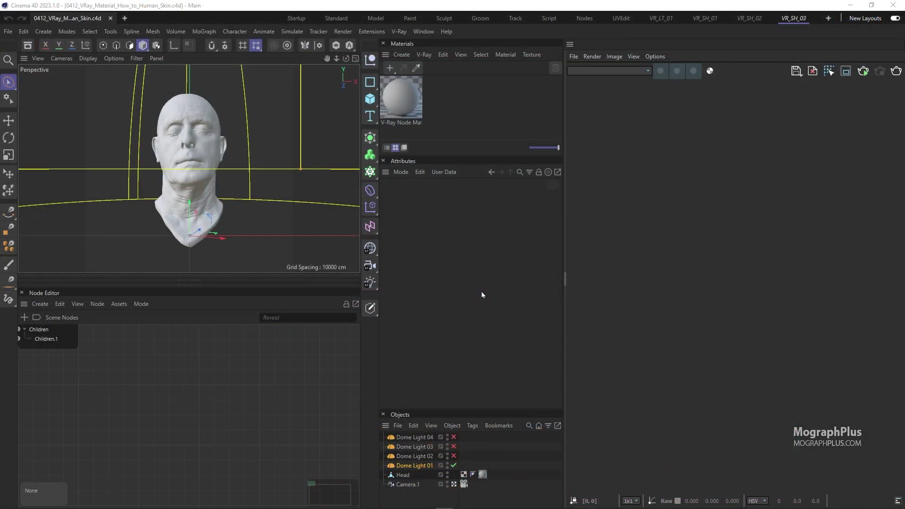
Move the Head object above the dome lights in the object hierarchy and set the viewport display to Gouraud Shading
left_click_drag(400, 474, 408, 438)
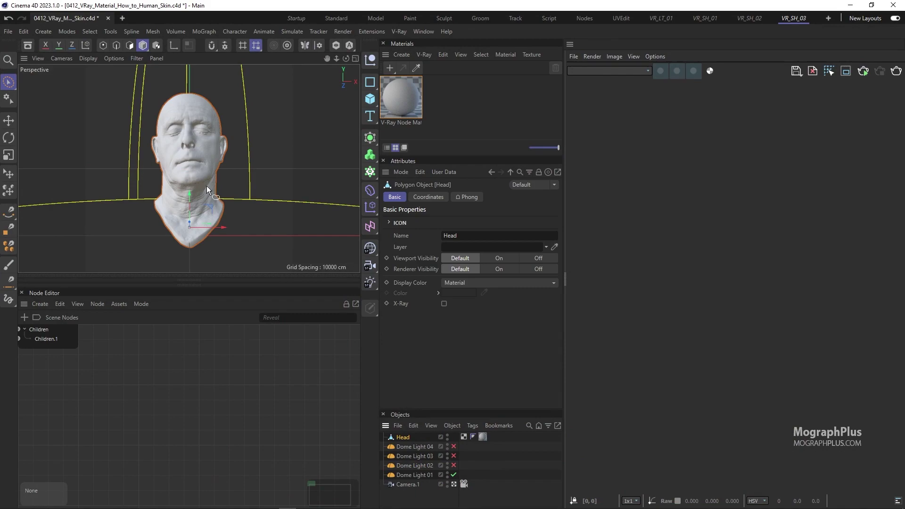
left_click(88, 58)
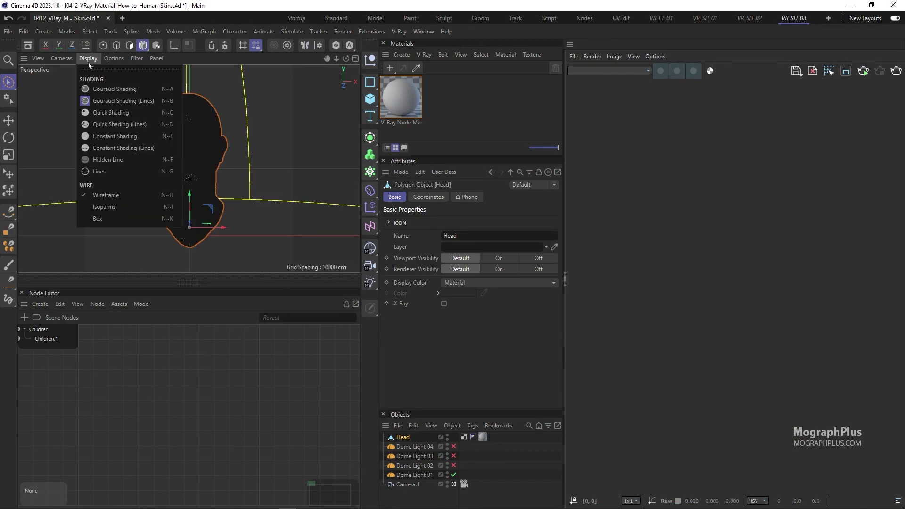
left_click(109, 88)
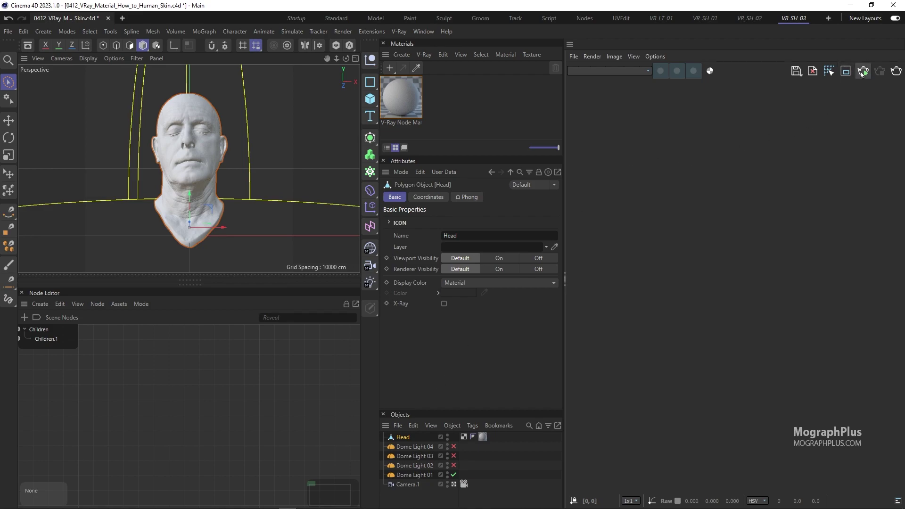
Review the texture settings of Dome Light 02, Dome Light 03 and Dome Light 01
left_click(425, 465)
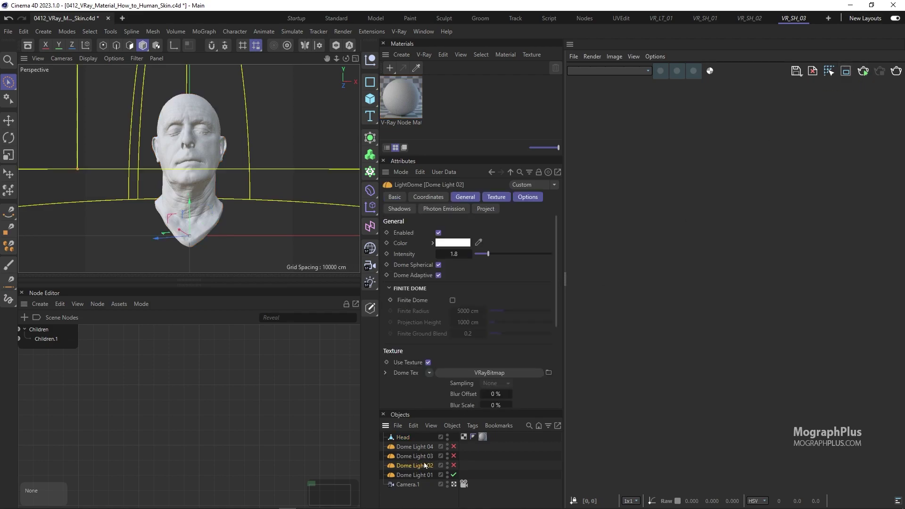
left_click(497, 197)
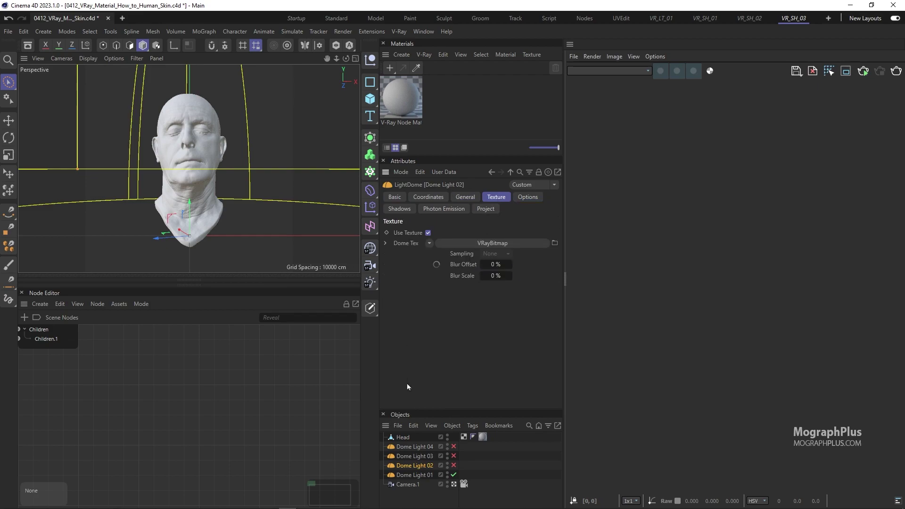
left_click(410, 457)
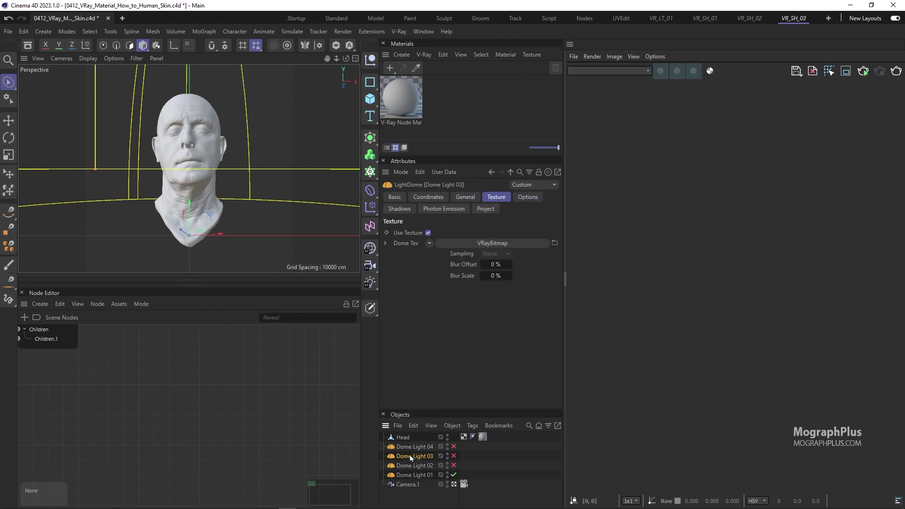
left_click(412, 466)
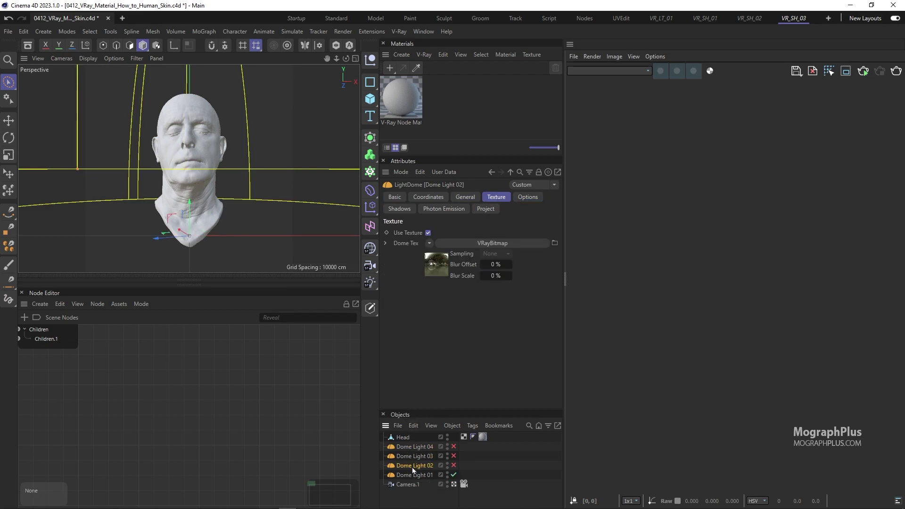
left_click(412, 473)
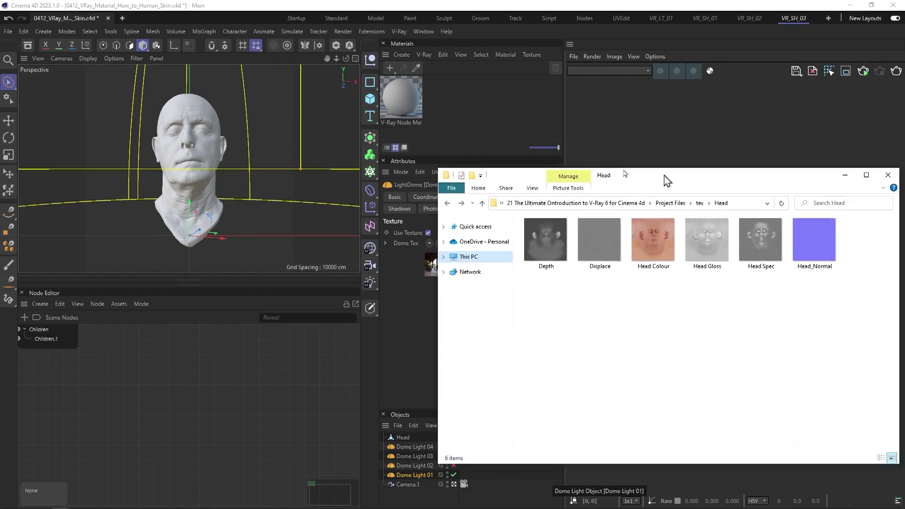
Open the Depth image from the Head texture folder and look through the head maps up to Head_Normal
left_click_drag(663, 176, 367, 162)
left_click(259, 218)
double_click(259, 219)
key("Right")
key("Right")
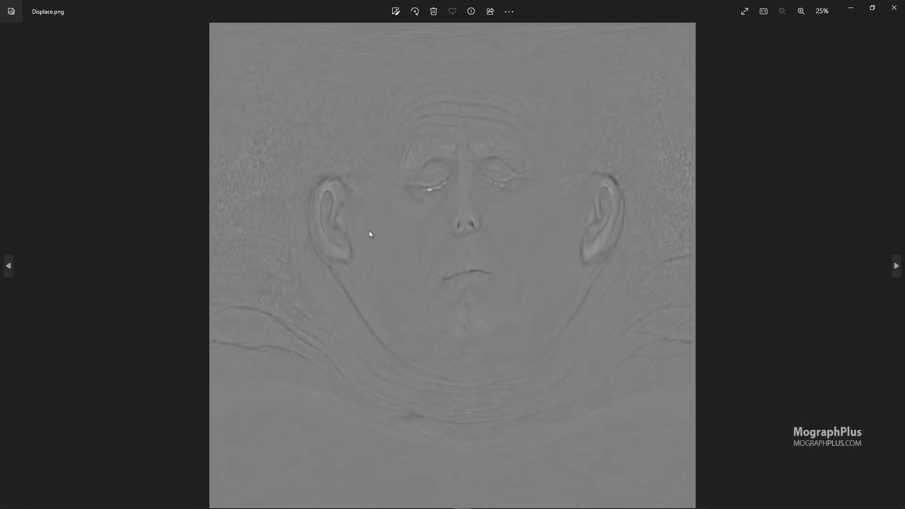
key("Right")
key("Right")
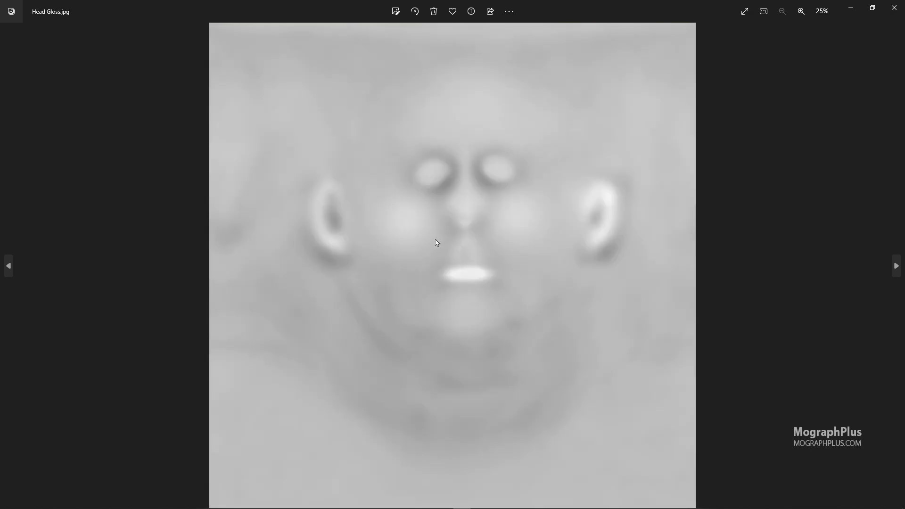
key("Right")
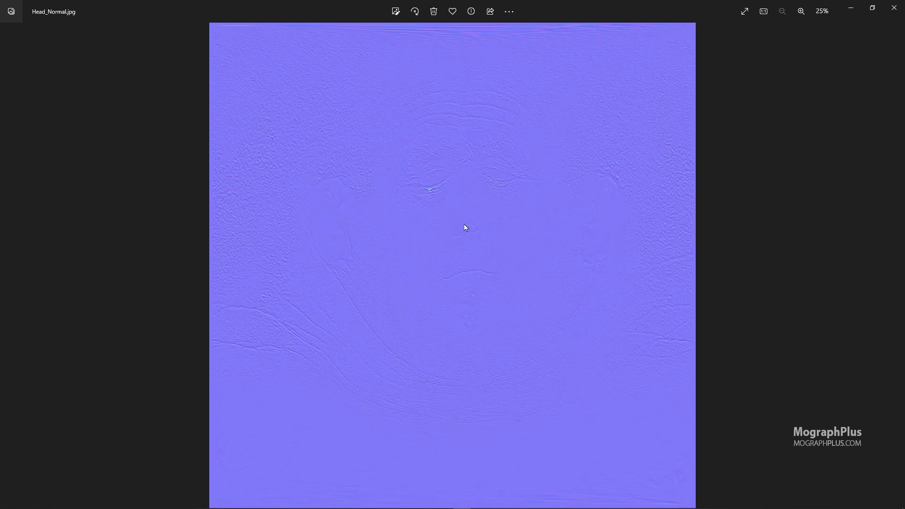
Go back through the head maps, inspect the Head Colour texture up close, and recheck the Depth map
key("Left")
key("Left")
key("Left")
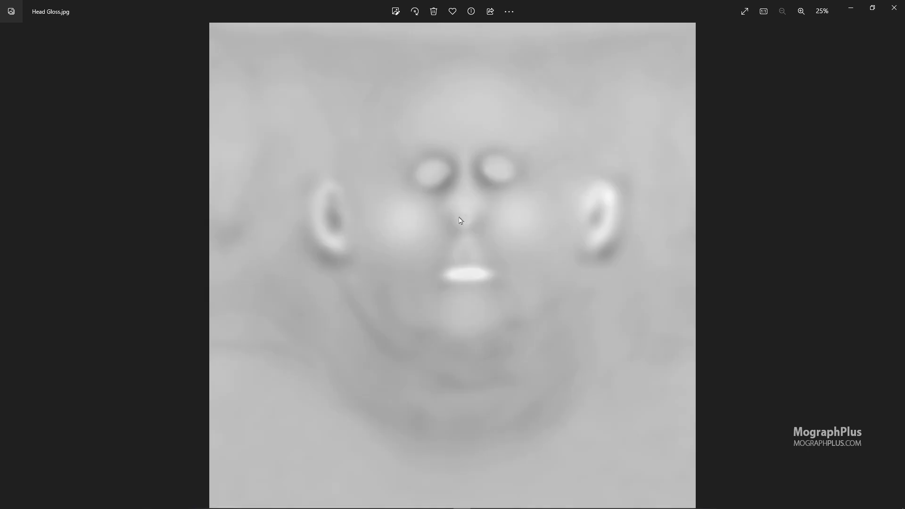
scroll(457, 217, "up", 8, "ctrl")
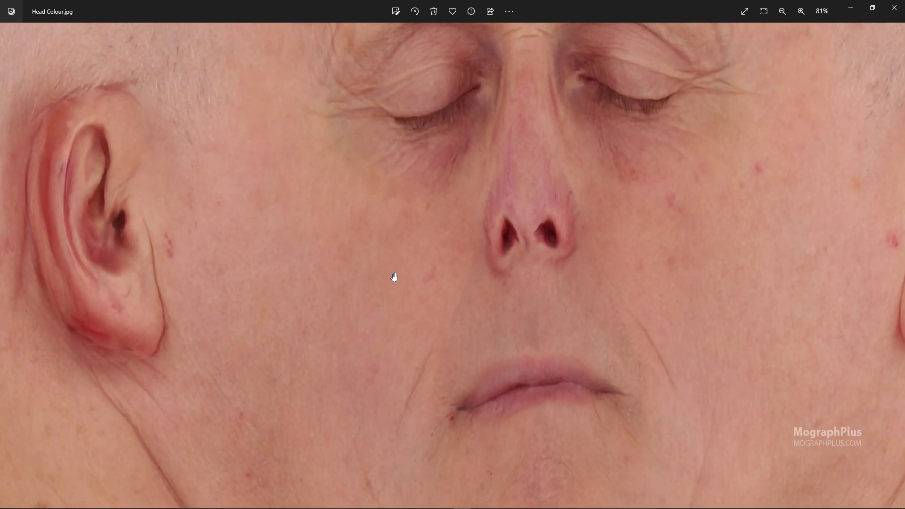
scroll(420, 246, "down", 8, "ctrl")
key("Left")
key("Left")
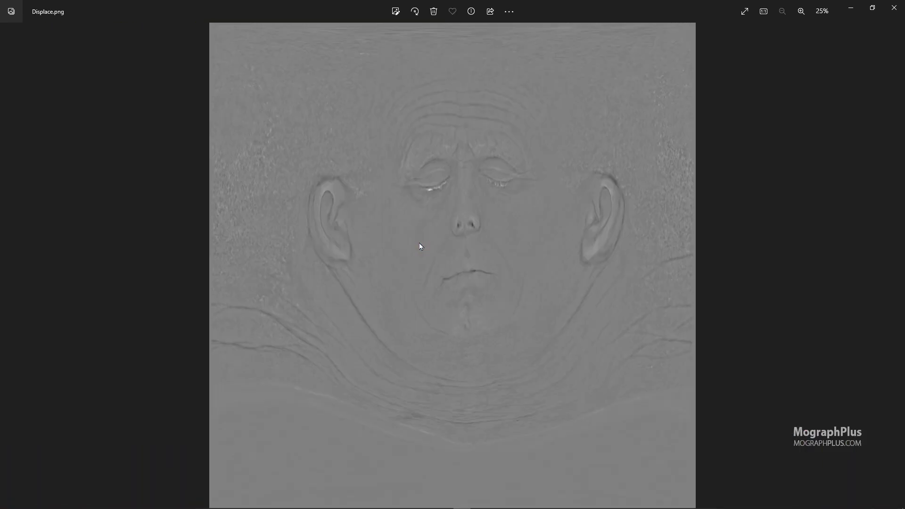
left_click(894, 8)
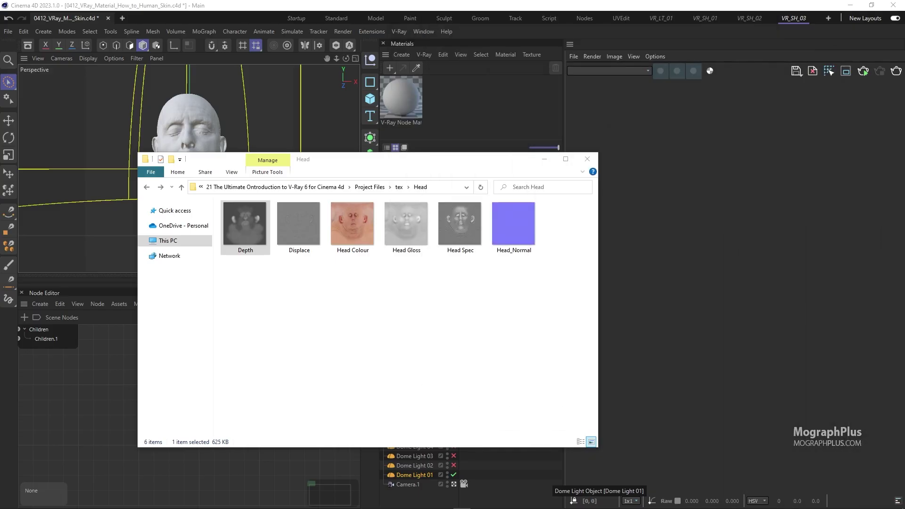
key("Return")
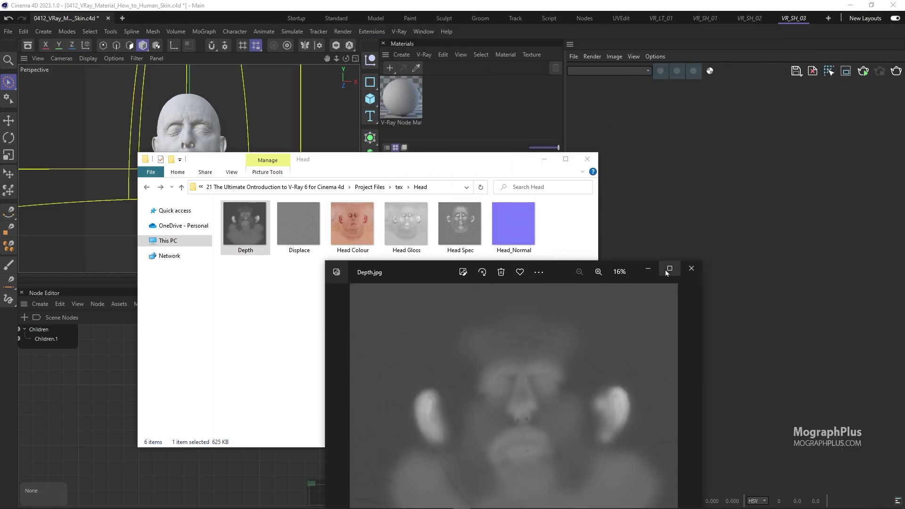
left_click(691, 268)
left_click_drag(481, 165, 511, 189)
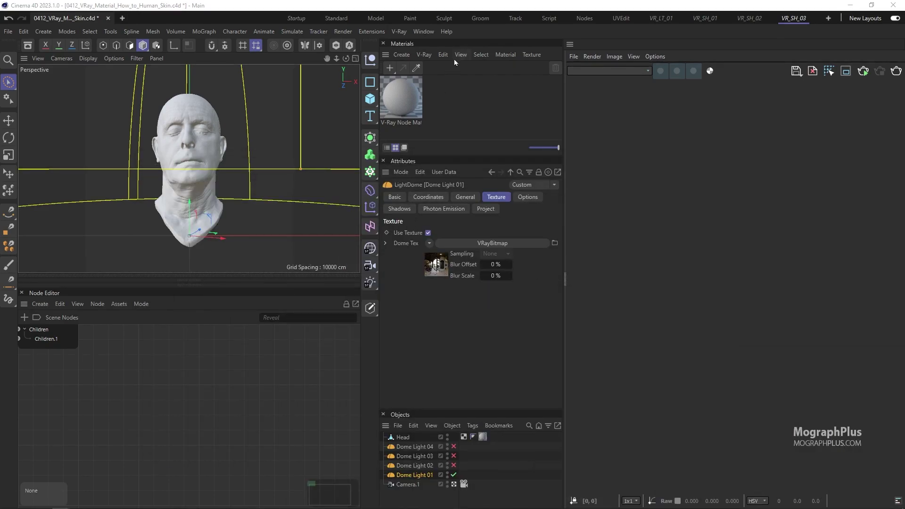
Create a new V-Ray Node Material and assign it to the Head object in place of its current material
left_click(423, 54)
mouse_move(460, 72)
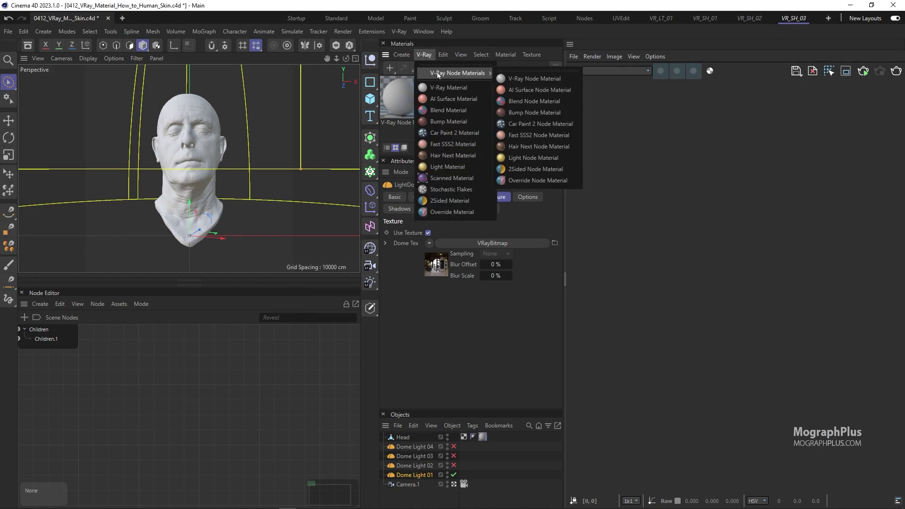
left_click(537, 79)
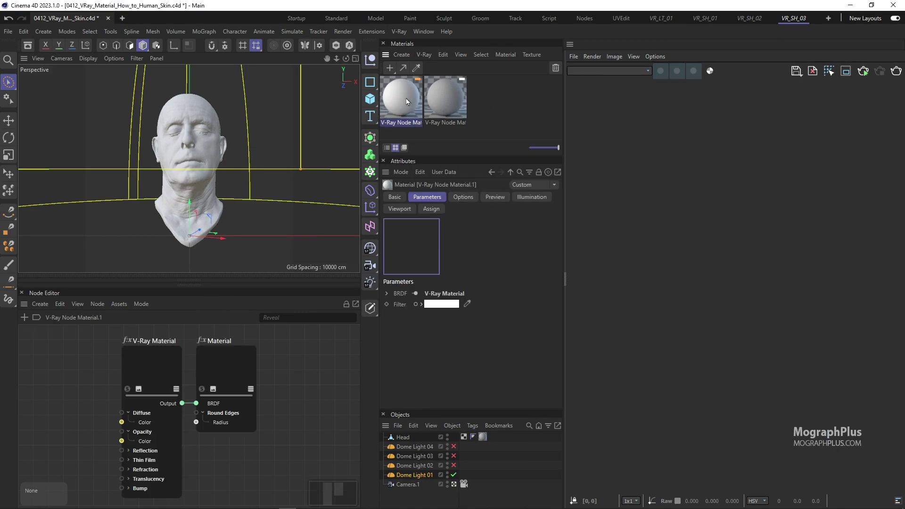
left_click_drag(406, 101, 483, 437)
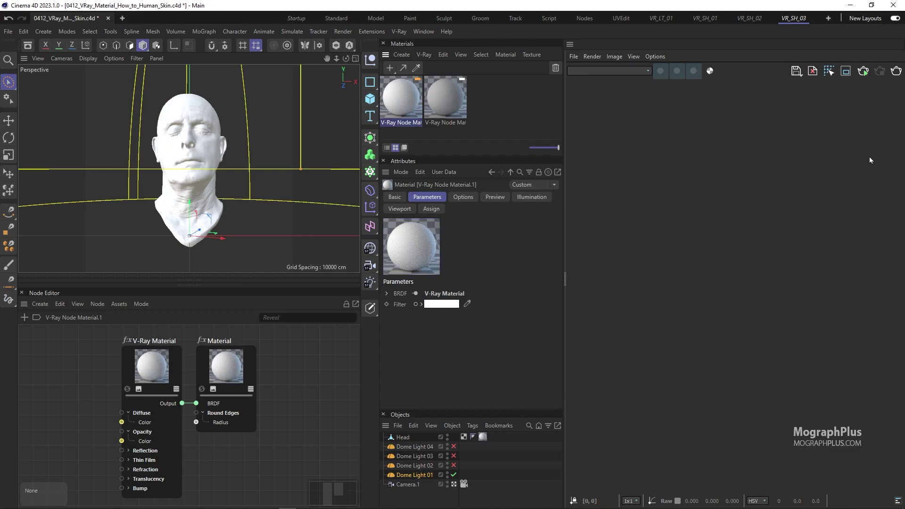
Start an interactive V-Ray render of the head and check the output size in the render settings
left_click(863, 74)
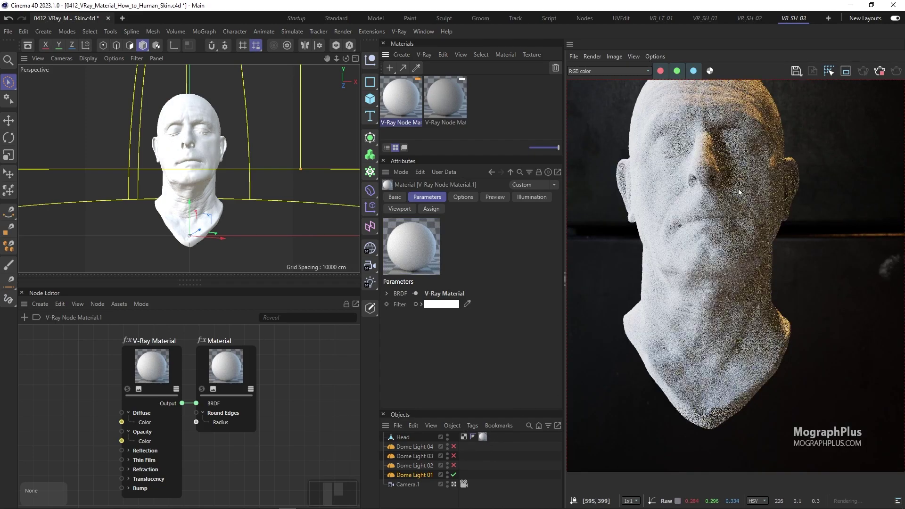
scroll(296, 47, "down", 3)
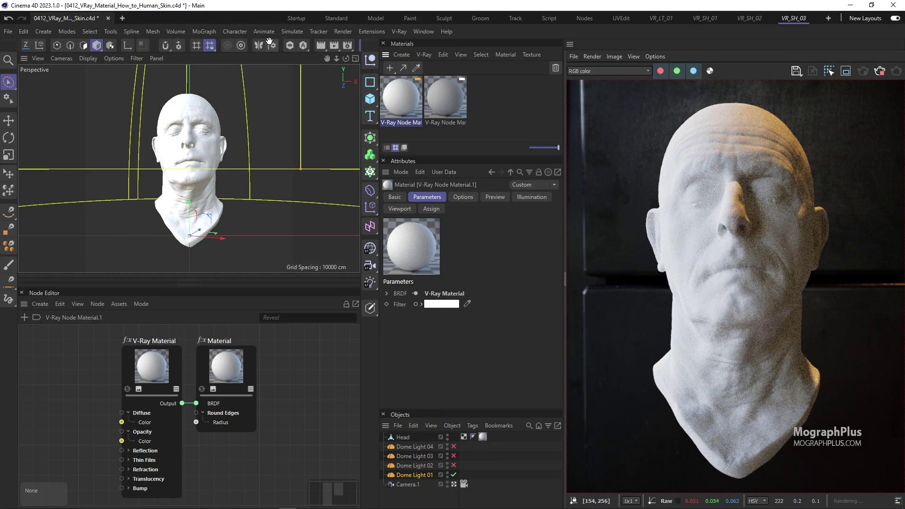
left_click(334, 45)
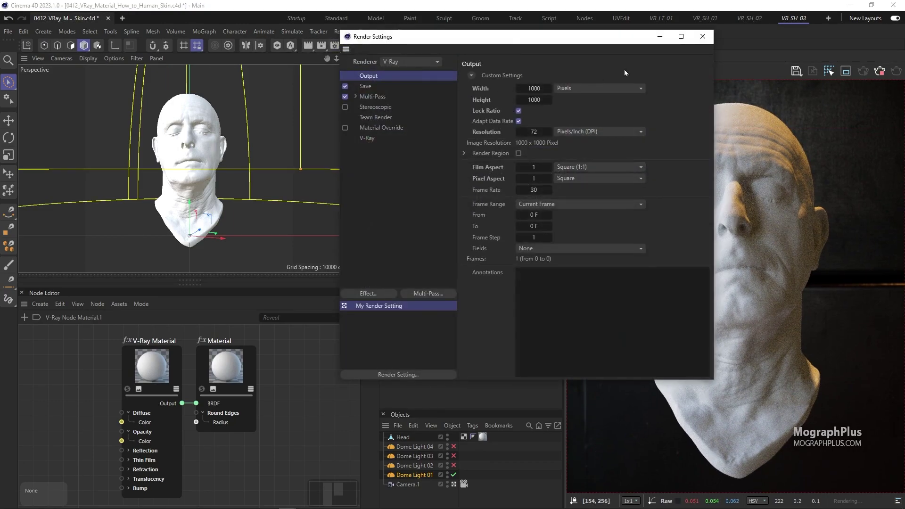
left_click(702, 38)
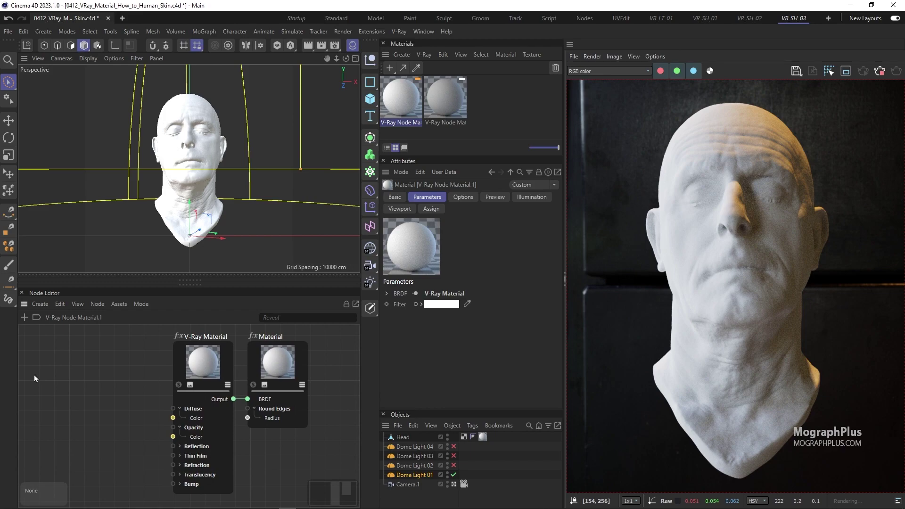
Add a Bitmap node to the new material's graph and place it beside the V-Ray Material node
double_click(34, 375)
type("bit")
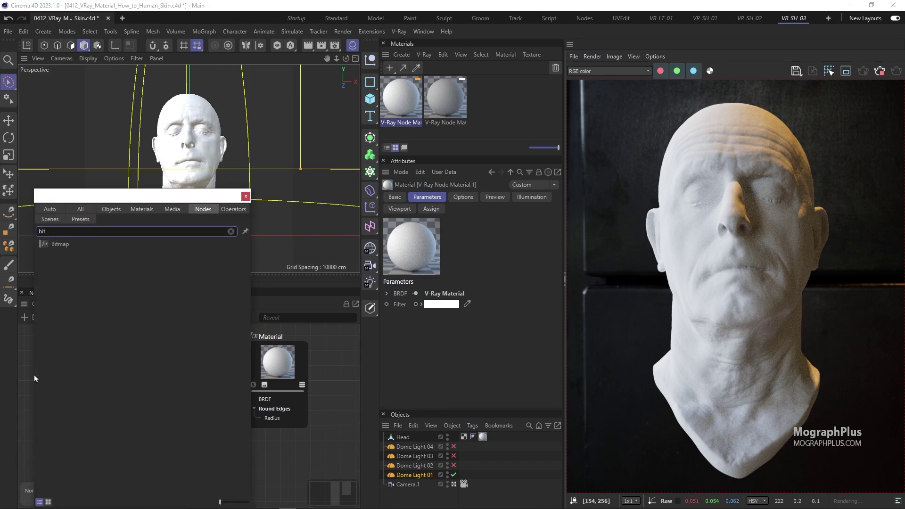
key("Return")
left_click_drag(157, 380, 85, 379)
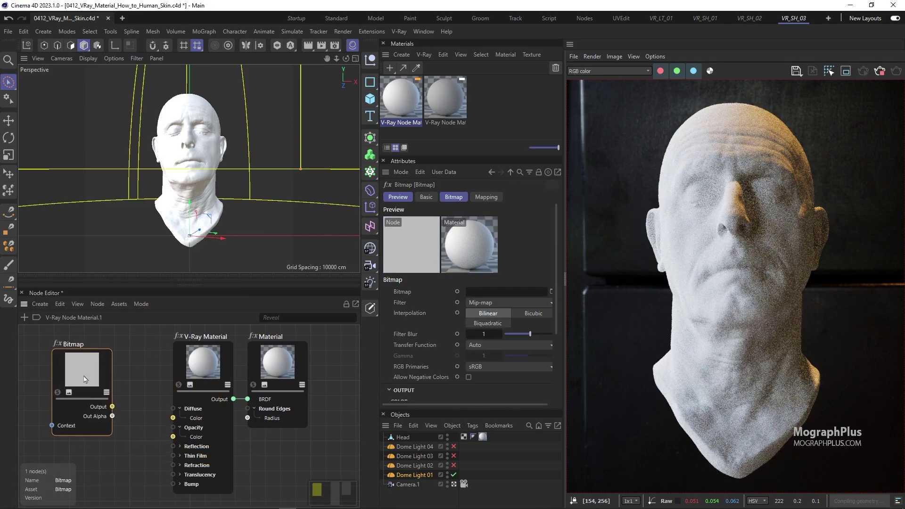
Load the Head Colour image from the Head folder into the Bitmap node
left_click(551, 291)
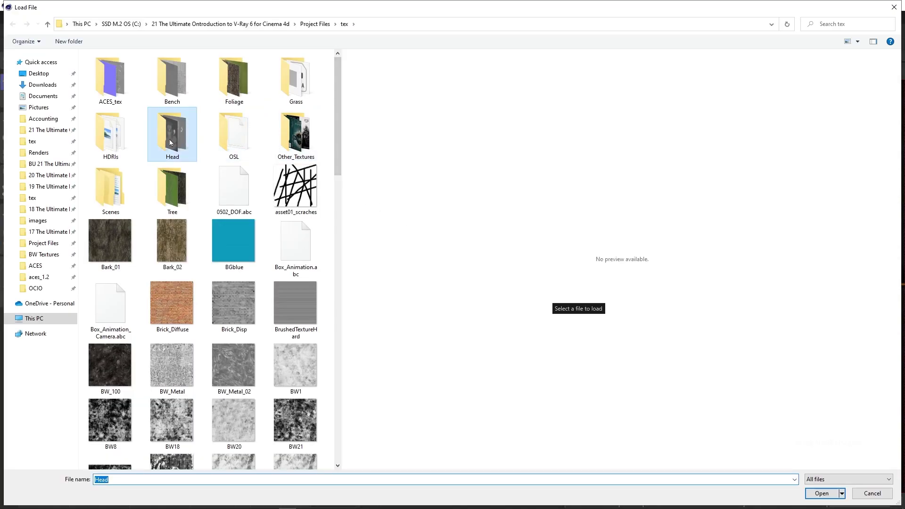
double_click(170, 141)
left_click(215, 85)
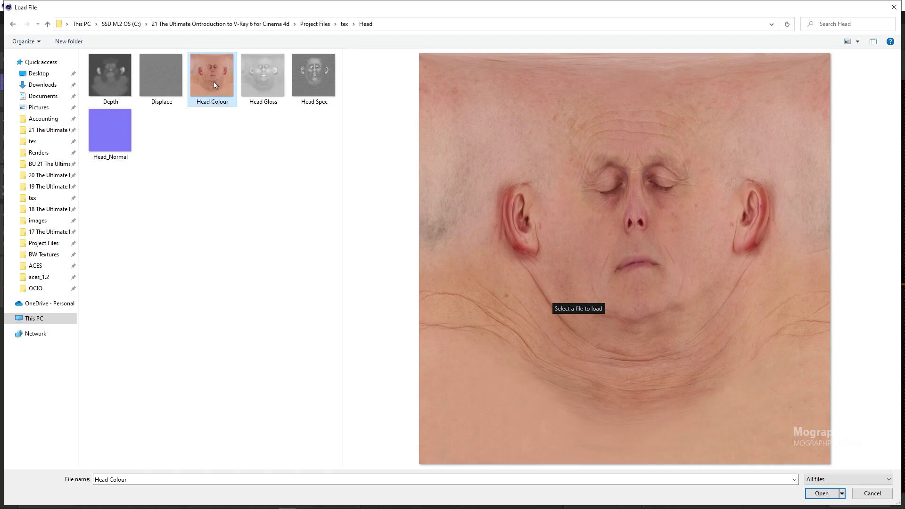
double_click(215, 85)
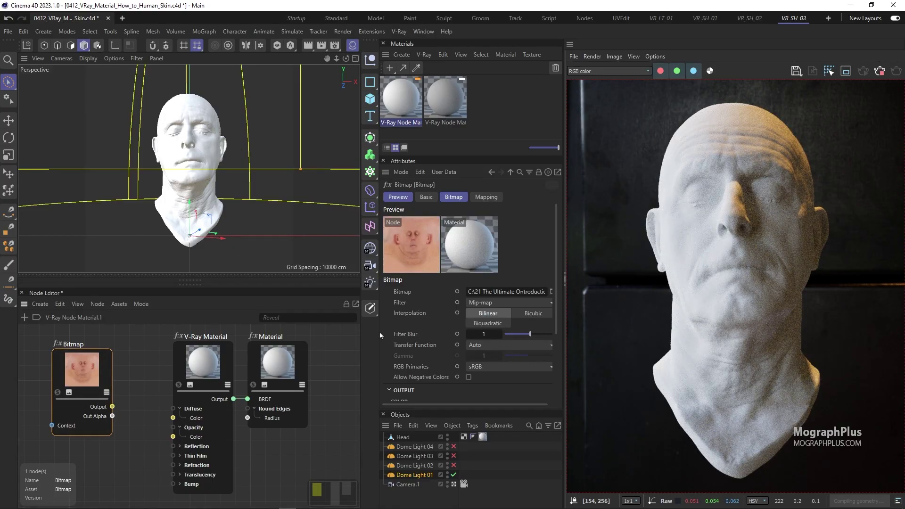
Set the Head Colour bitmap's RGB Primaries to sRGB and its Filter Blur to 0.5
left_click_drag(380, 332, 362, 332)
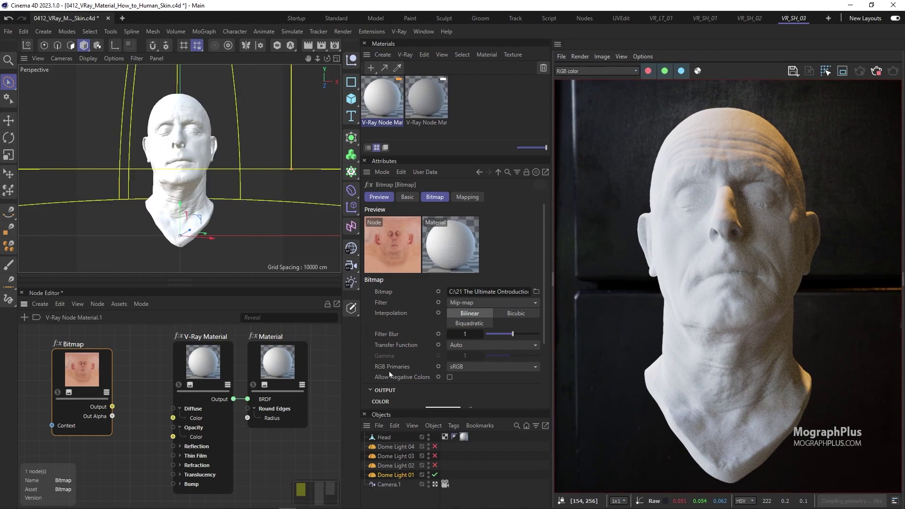
left_click(474, 369)
left_click(473, 388)
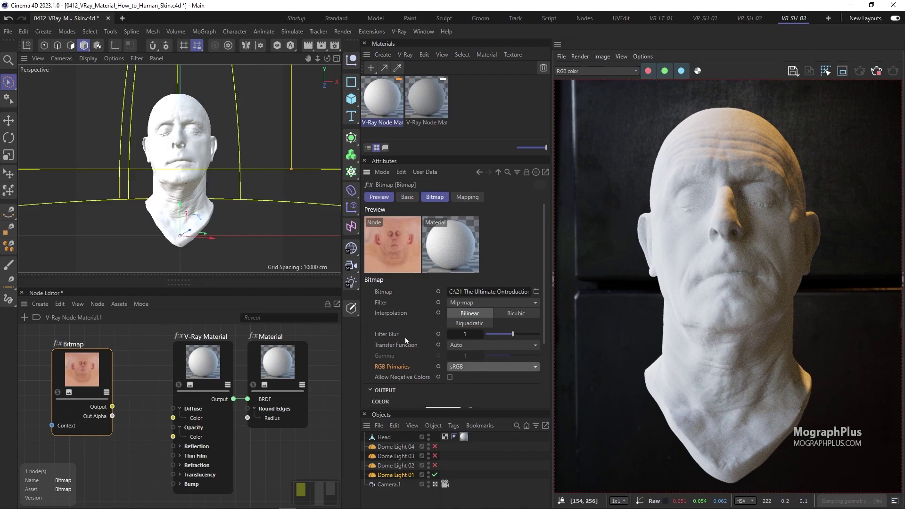
left_click(466, 334)
type("0.5")
key("Return")
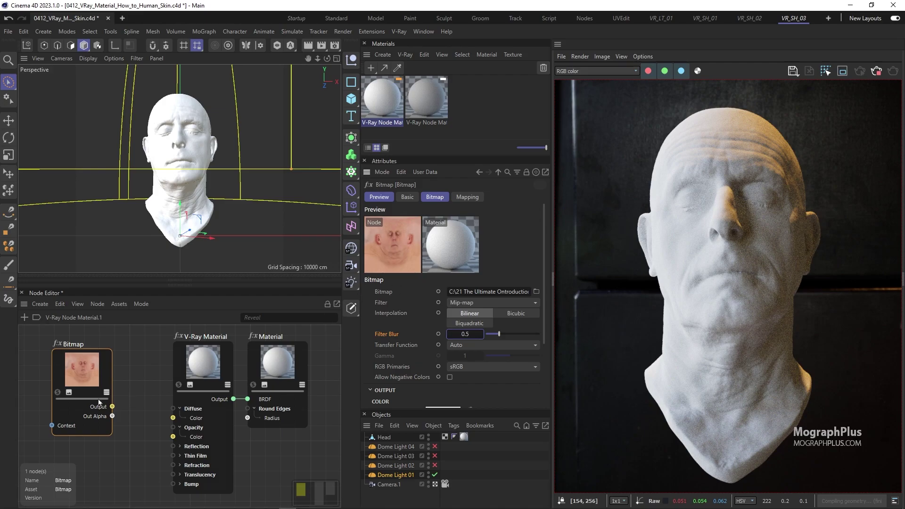
Connect the Head Colour bitmap's output to the V-Ray Material's Diffuse Color and display the material's diffuse settings
left_click_drag(113, 407, 173, 418)
left_click(201, 365)
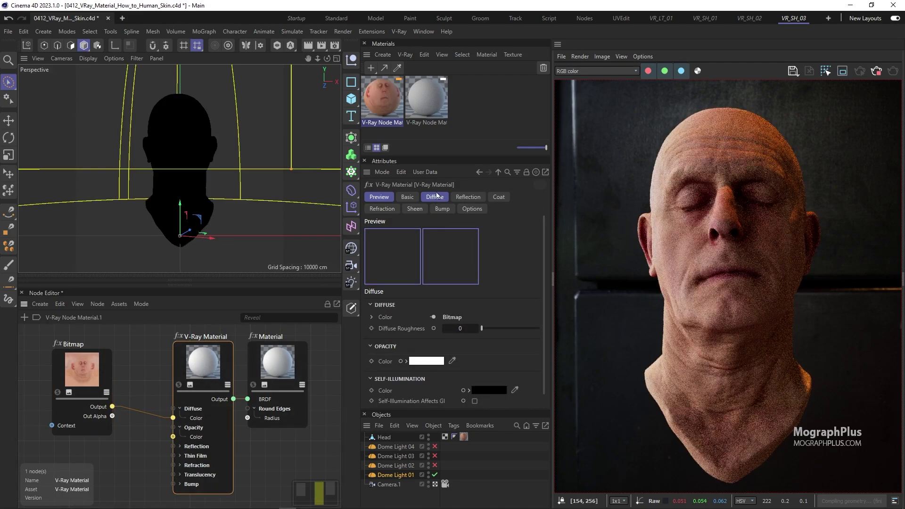
left_click(437, 197)
left_click(394, 245)
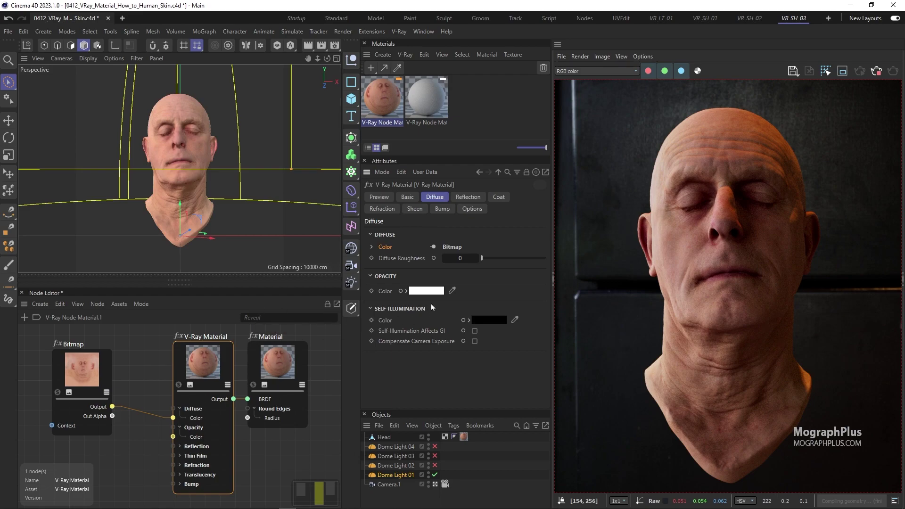
Set the V-Ray Material's Translucency Type to SSS in its refraction settings
left_click(386, 209)
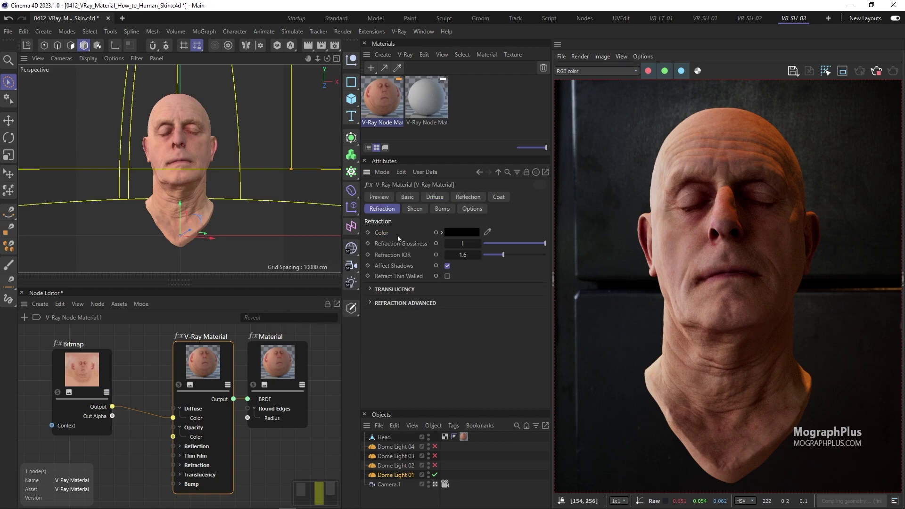
left_click(387, 289)
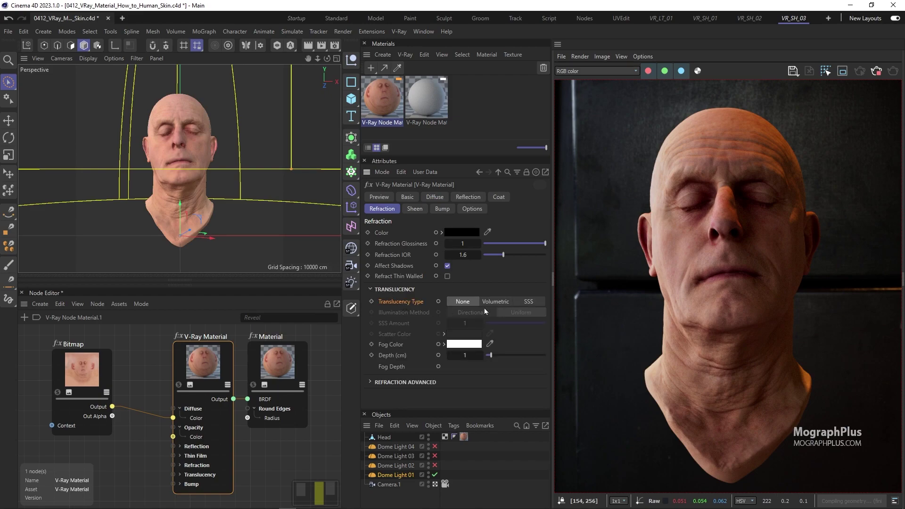
left_click(535, 301)
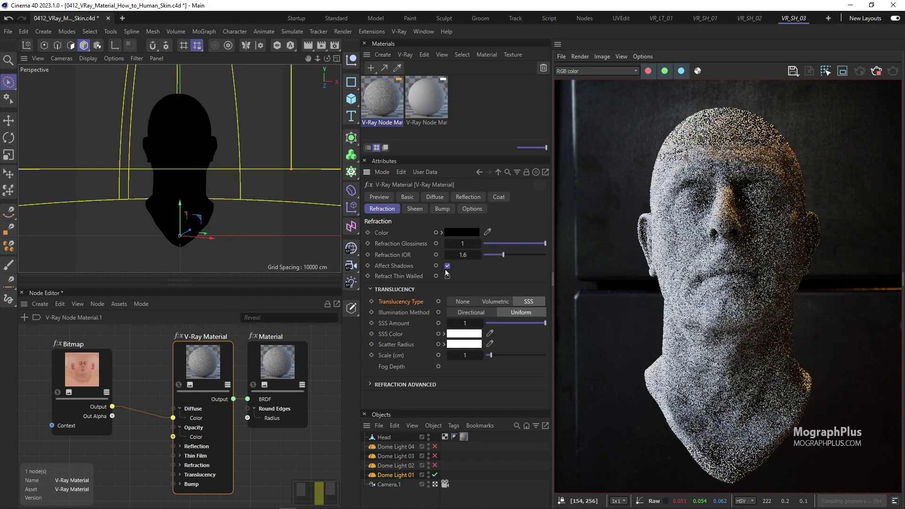
Try an SSS Amount of 0 on the skin material, and set it to 0.8
left_click(400, 324)
key("Tab")
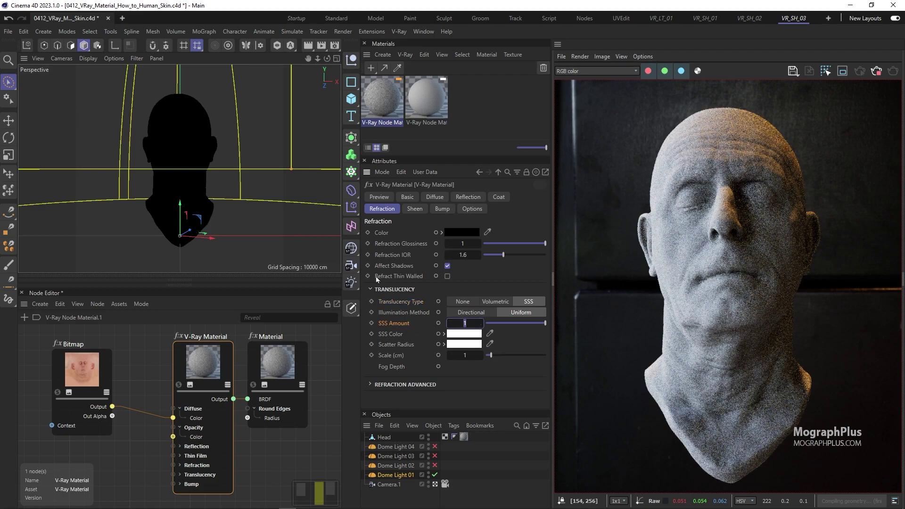
type("0")
key("Return")
left_click(467, 323)
type("0.8")
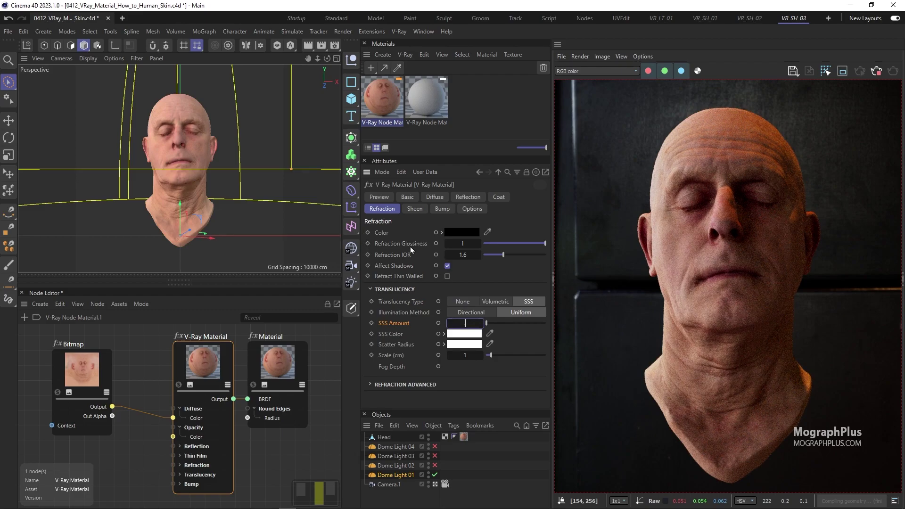
key("Return")
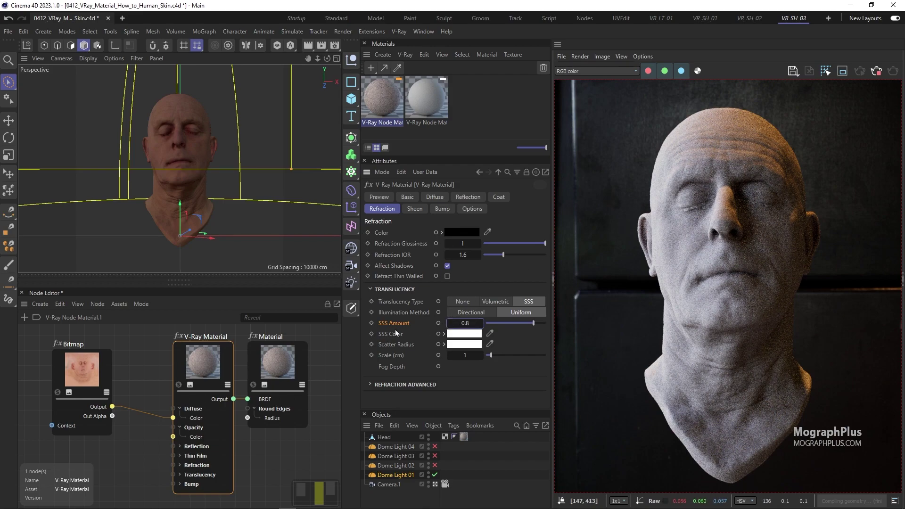
Set the translucency Scale to 10 cm
left_click(399, 312)
double_click(463, 355)
type("10")
key("Return")
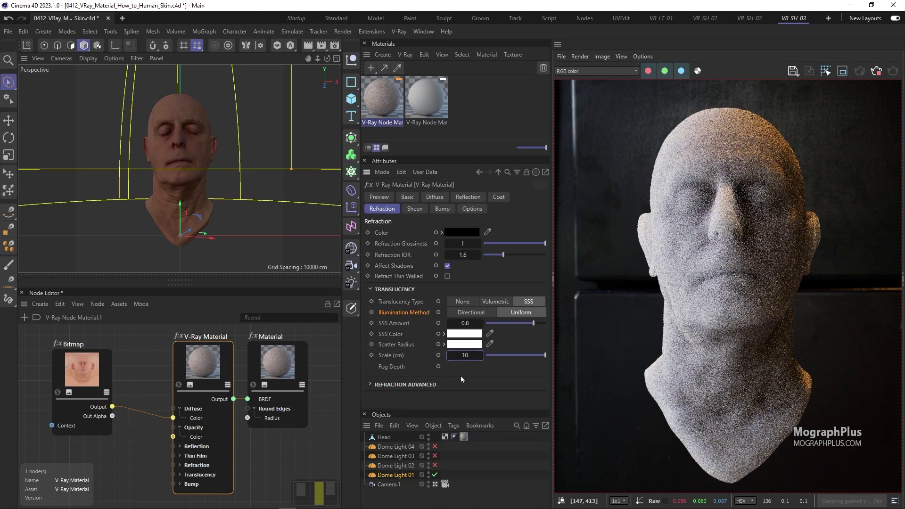
Compare the Directional and Uniform illumination methods, choose Directional, and set the translucency Scale to 1 cm
left_click(460, 313)
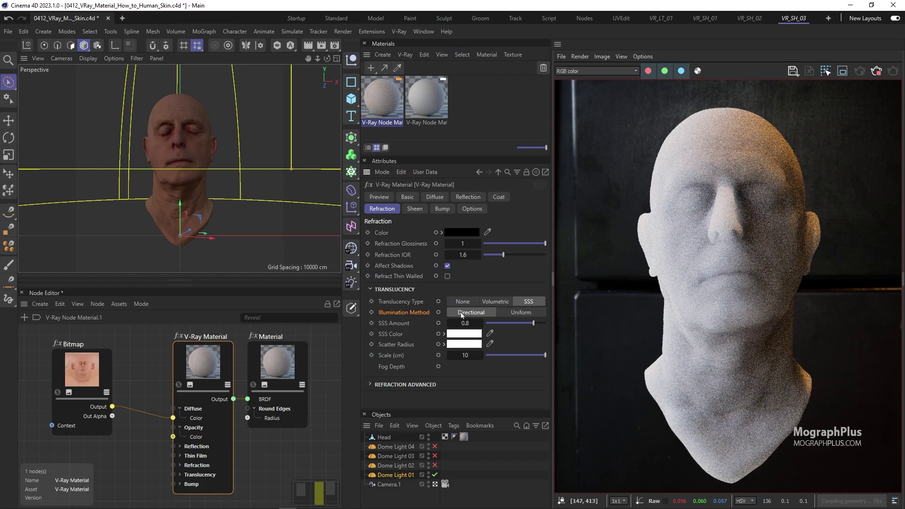
left_click(518, 312)
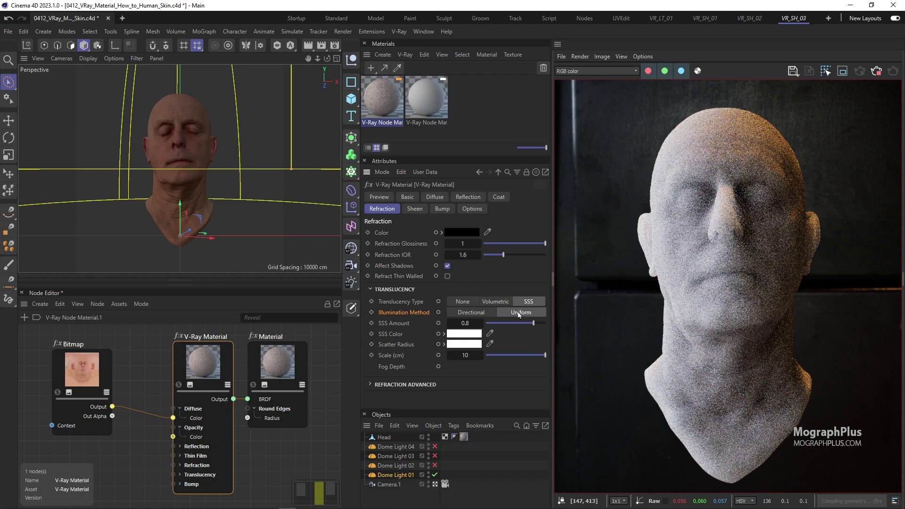
left_click(473, 312)
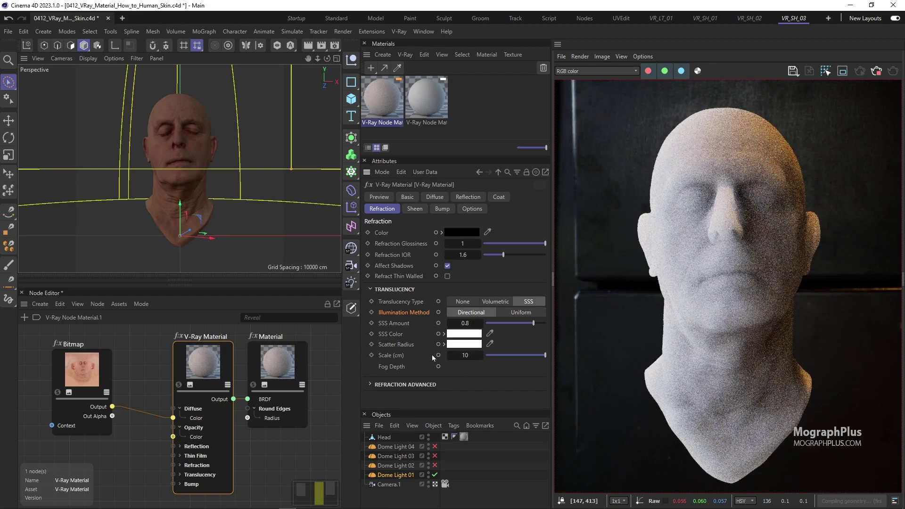
double_click(464, 355)
type("1")
key("Return")
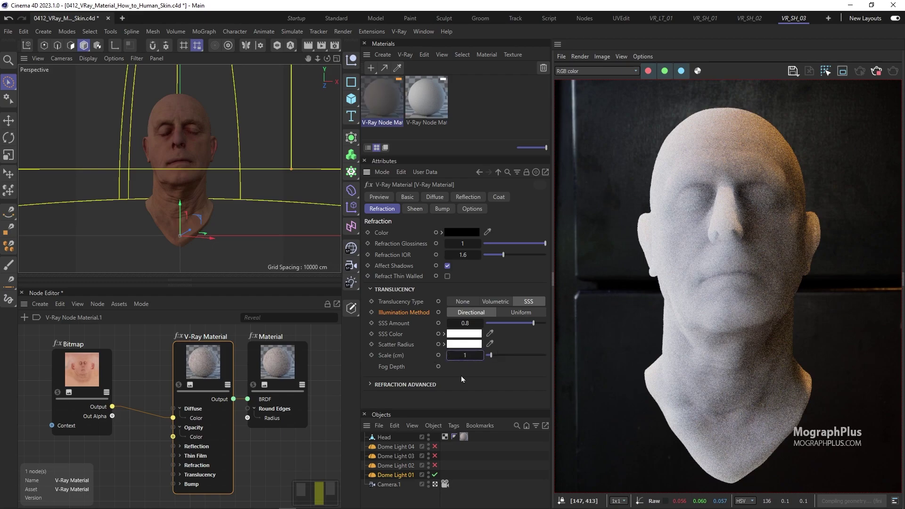
Set the Scatter Radius colour to RGB 255, 85, 60
left_click(464, 344)
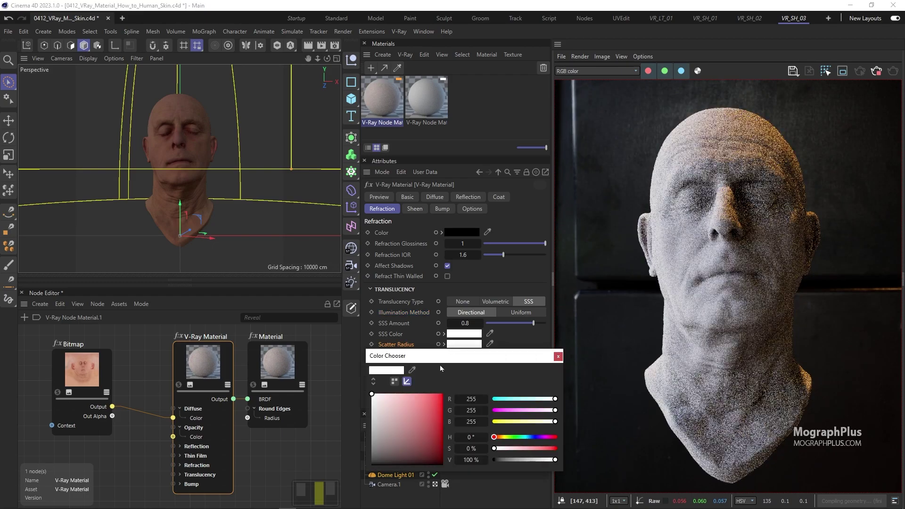
double_click(471, 398)
double_click(471, 410)
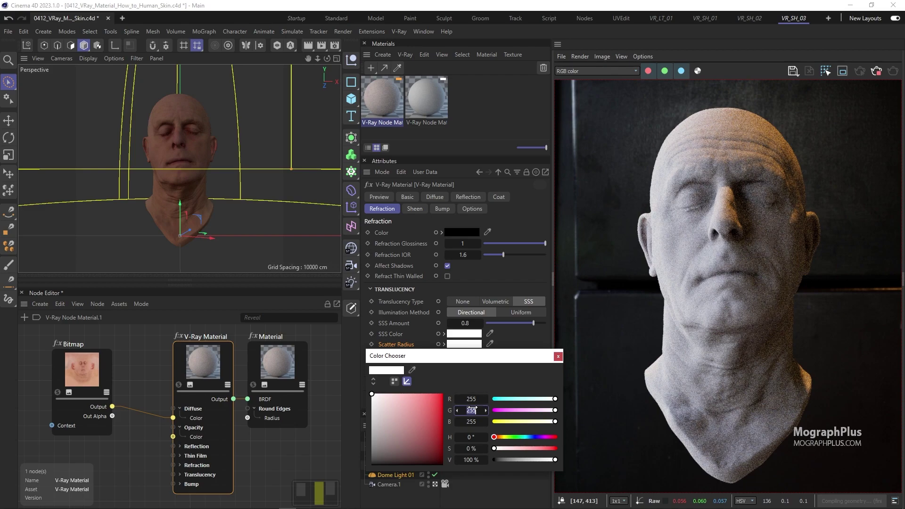
type("85")
key("Tab")
type("6")
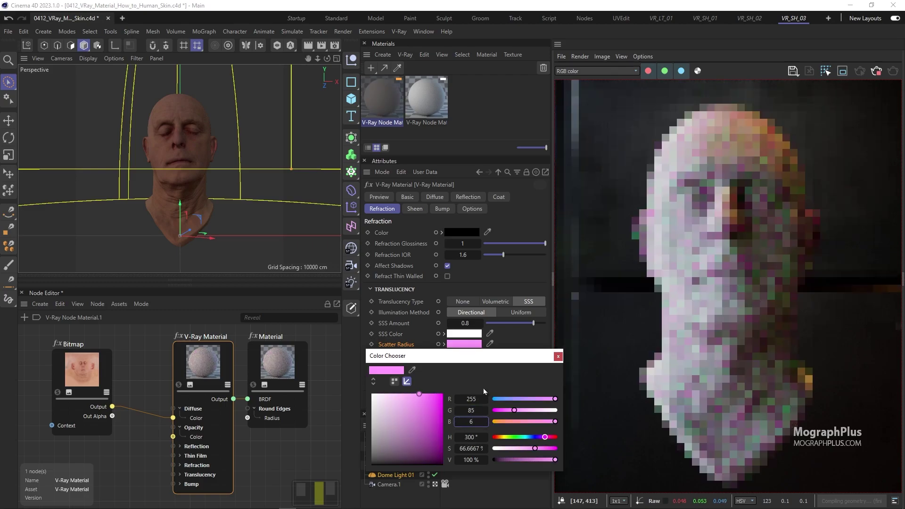
type("0")
key("Return")
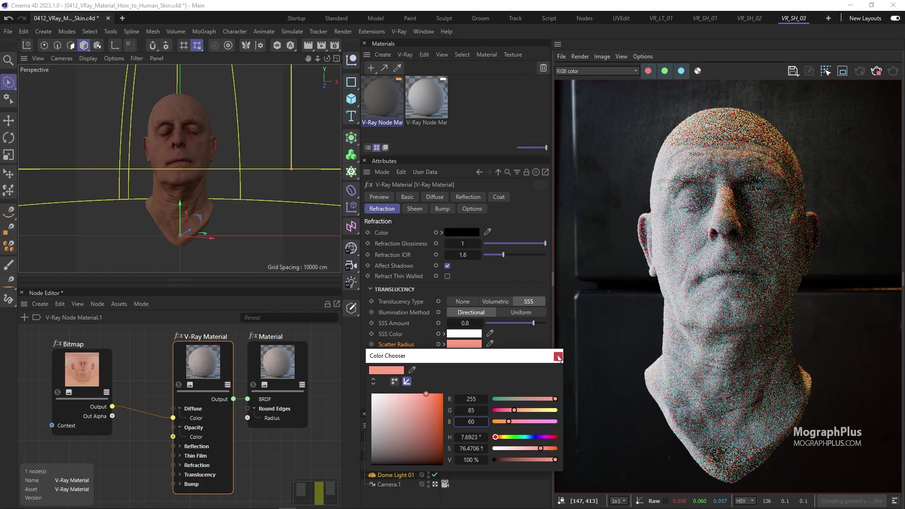
left_click(557, 357)
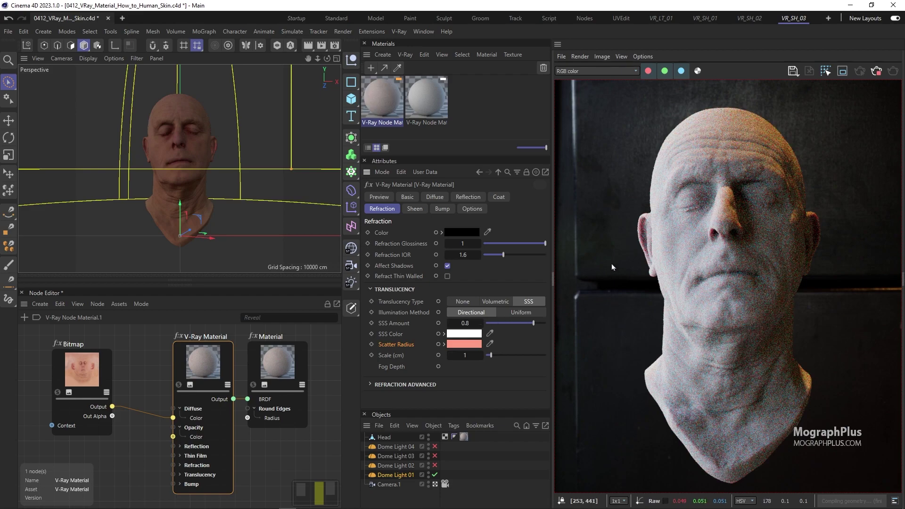
Try translucency Scale values of 2, 5 and 10 cm, and settle on 2 cm
left_click(454, 357)
type("2")
key("Return")
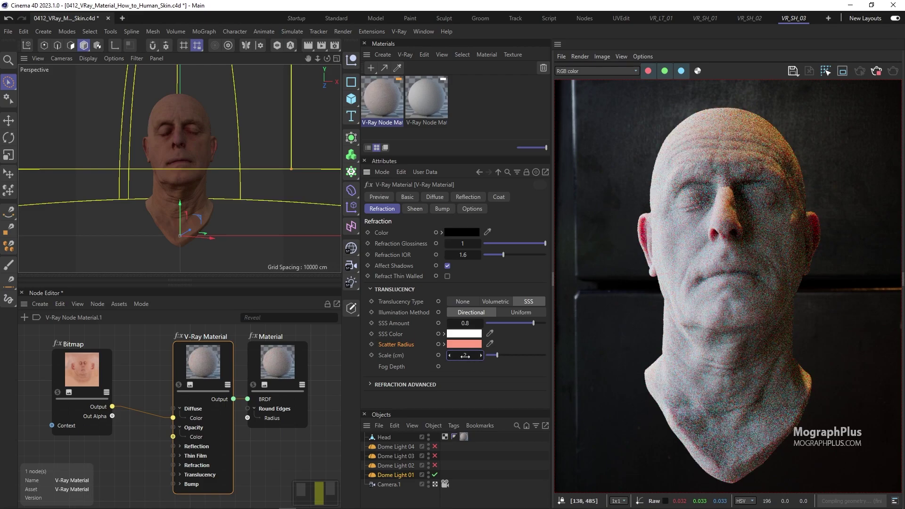
key("Return")
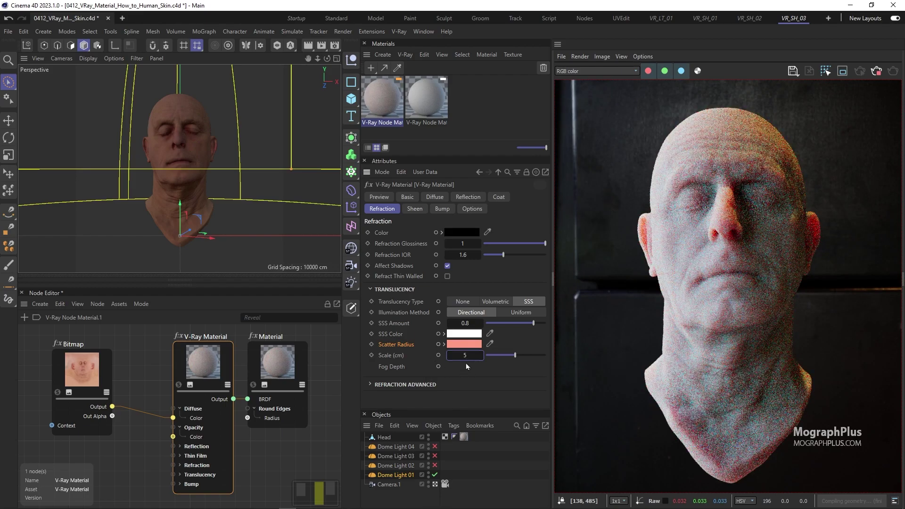
left_click_drag(466, 355, 465, 355)
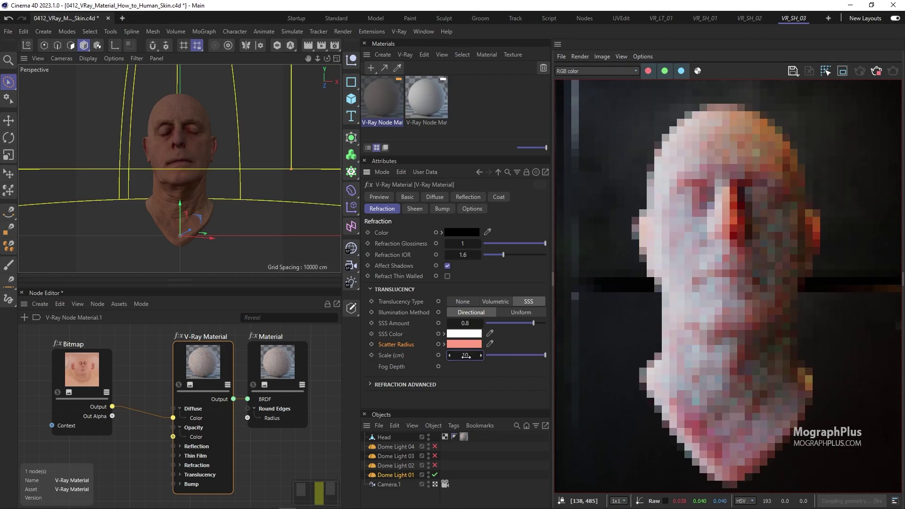
left_click(465, 355)
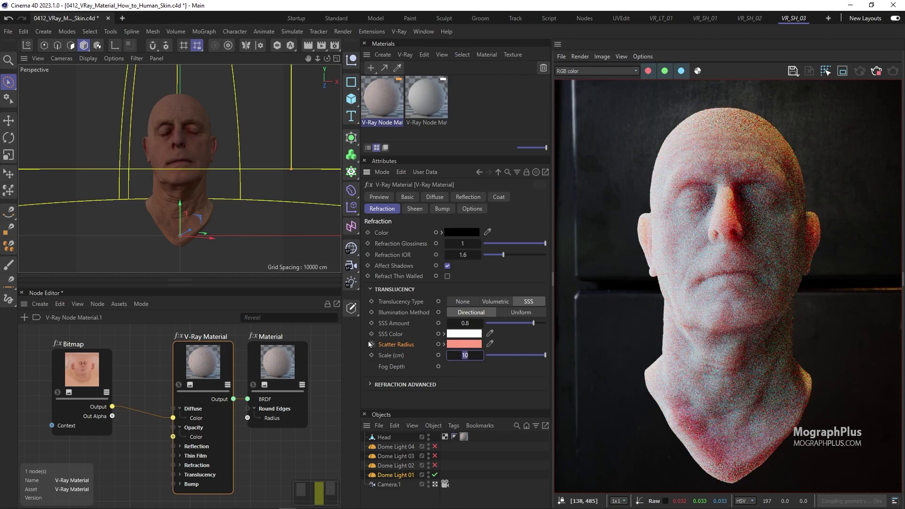
key("Return")
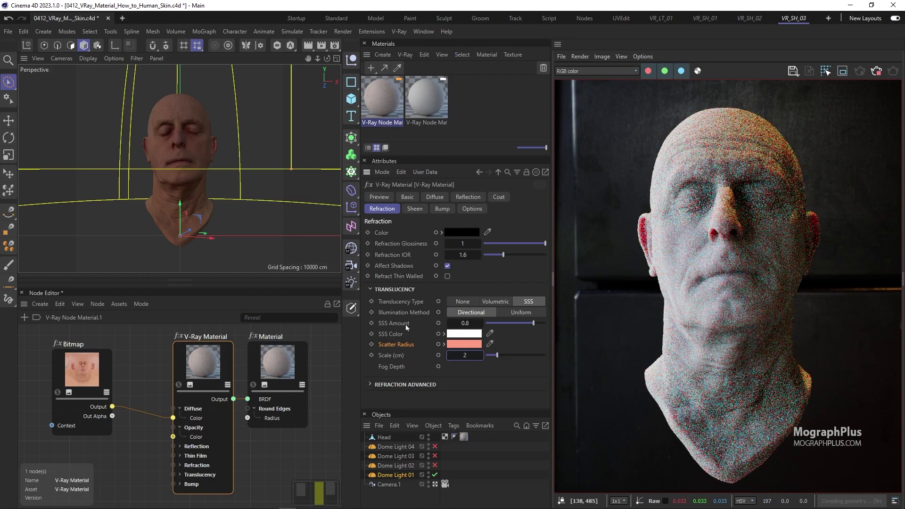
Connect the Head Colour bitmap's output to the V-Ray Material's translucency SSS Color
left_click(201, 363)
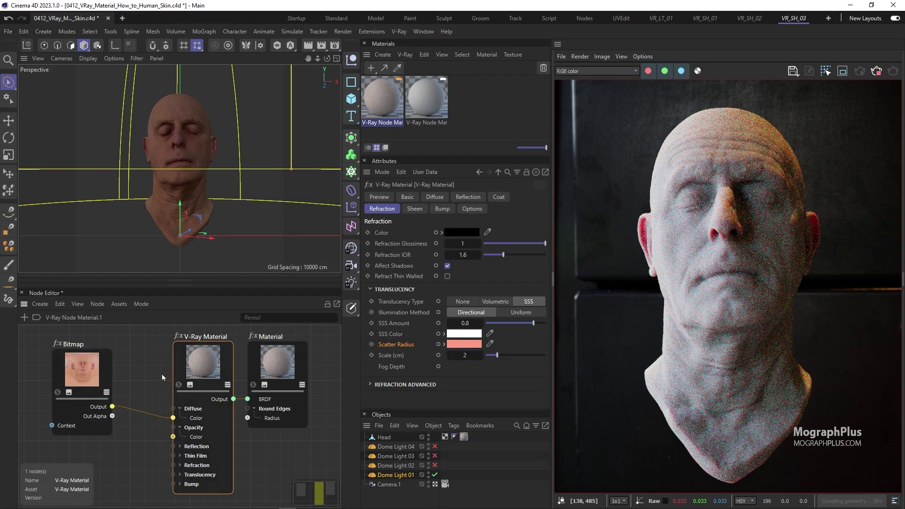
left_click_drag(115, 407, 214, 347)
mouse_move(264, 348)
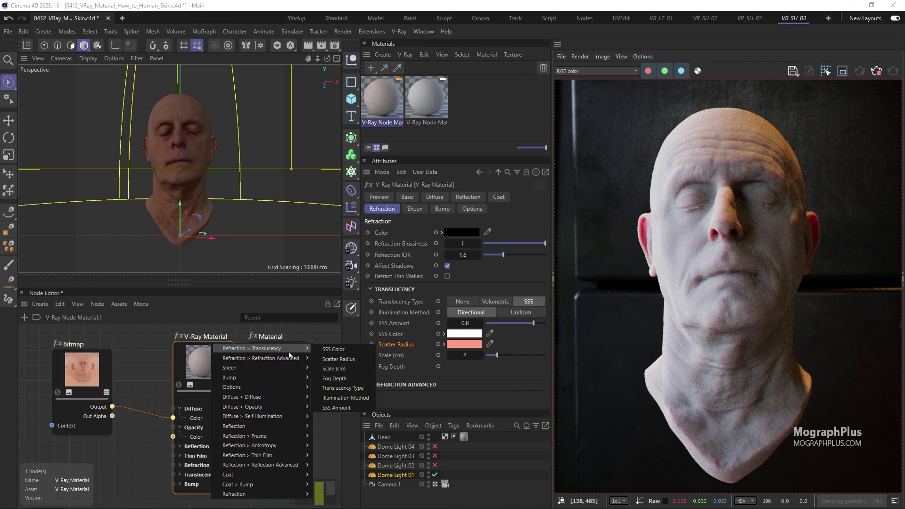
left_click(346, 352)
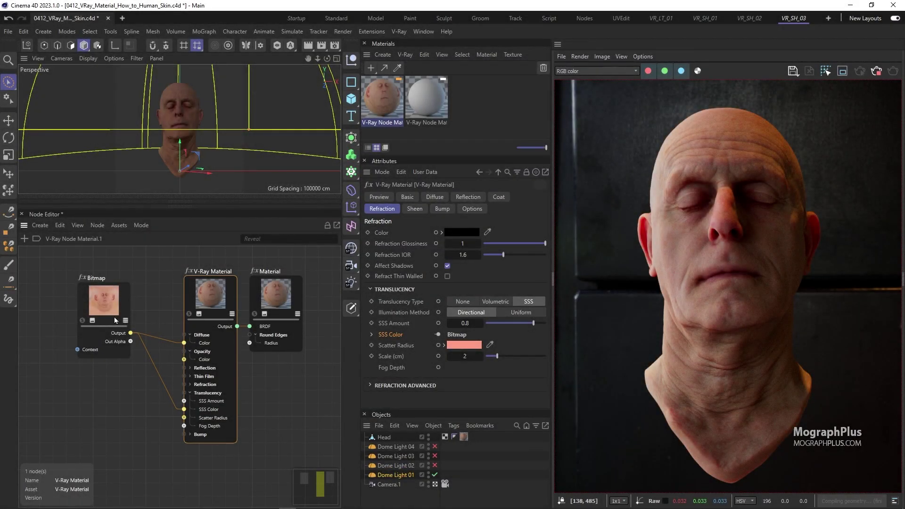
Move the Head Colour bitmap away from the V-Ray Material node and add a second Bitmap node below it
middle_click_drag(89, 336, 121, 338)
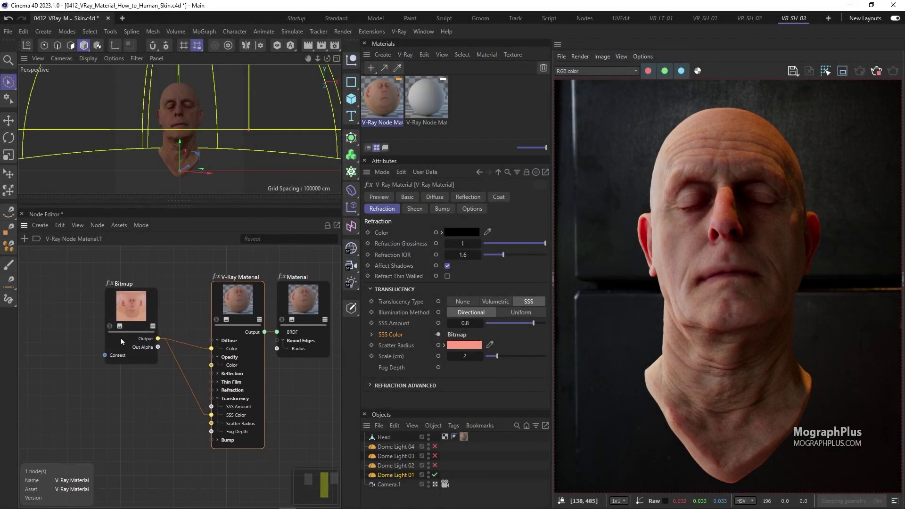
left_click_drag(131, 319, 73, 310)
left_click(100, 434)
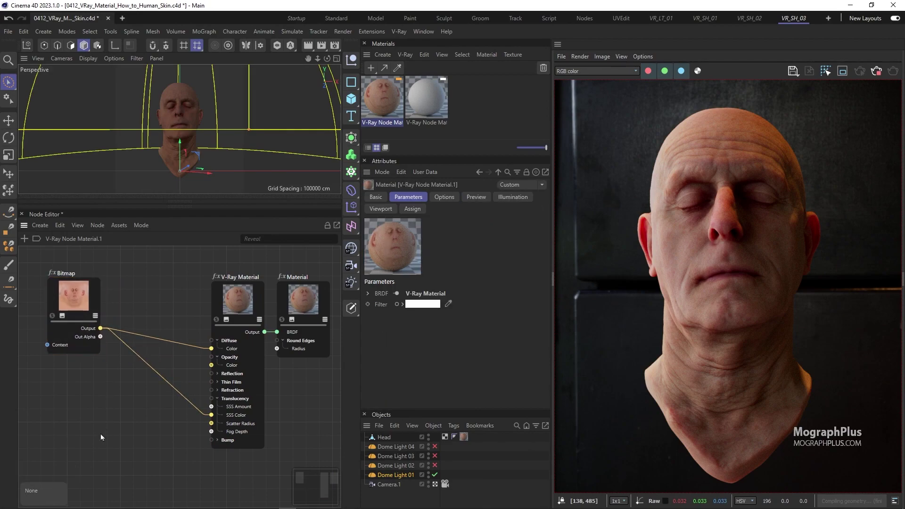
key("shift+c")
type("bi")
key("Return")
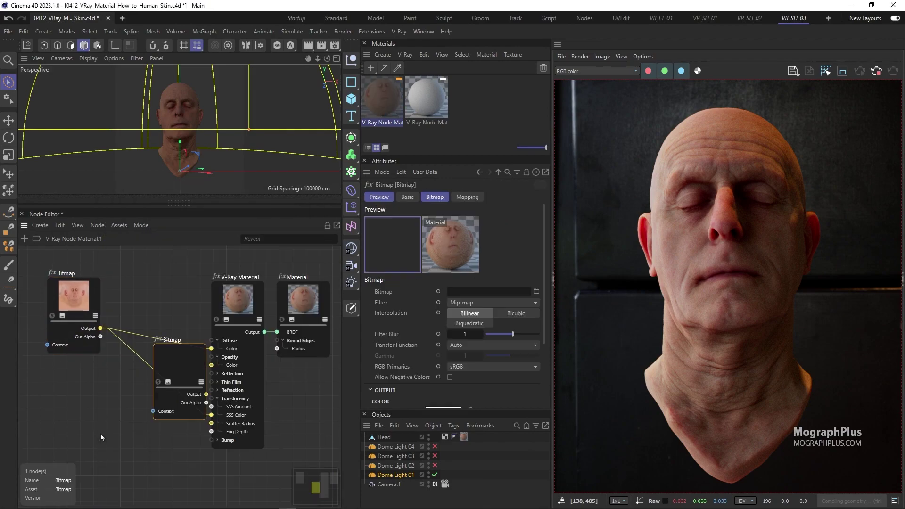
left_click_drag(171, 370, 49, 413)
scroll(102, 376, "down", 3)
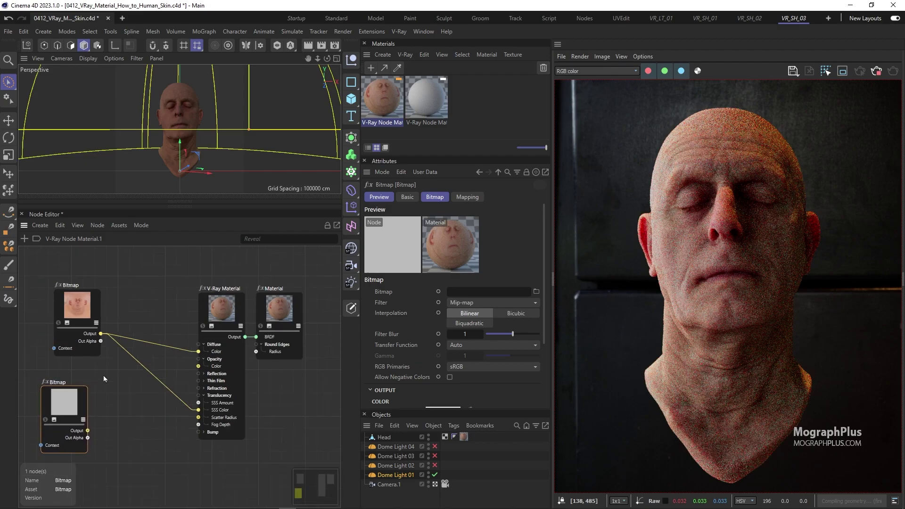
Load the Head_Normal image from the Head folder into the new Bitmap node
left_click(536, 292)
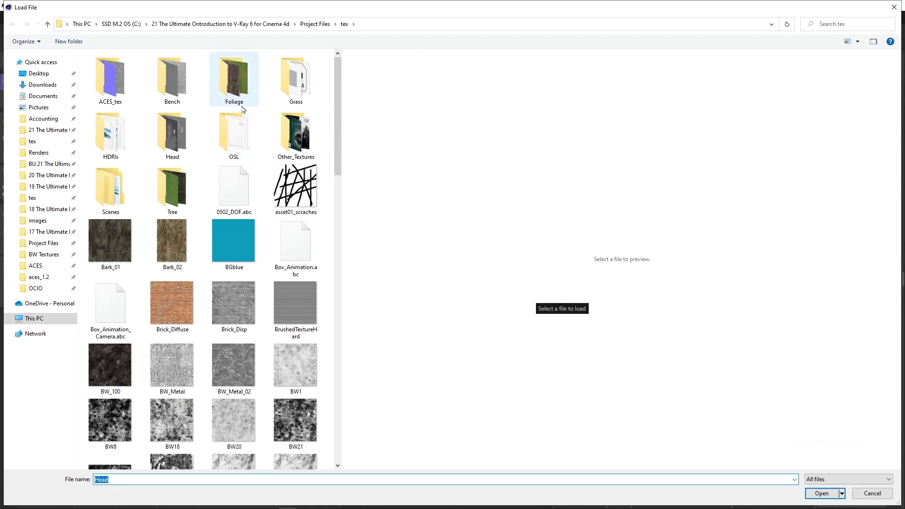
double_click(183, 126)
left_click(122, 136)
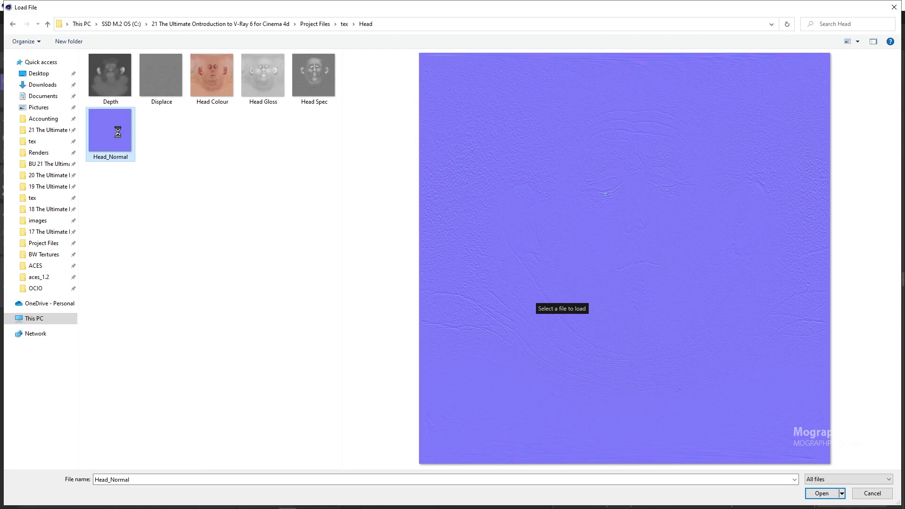
right_click(118, 133)
left_click(122, 140)
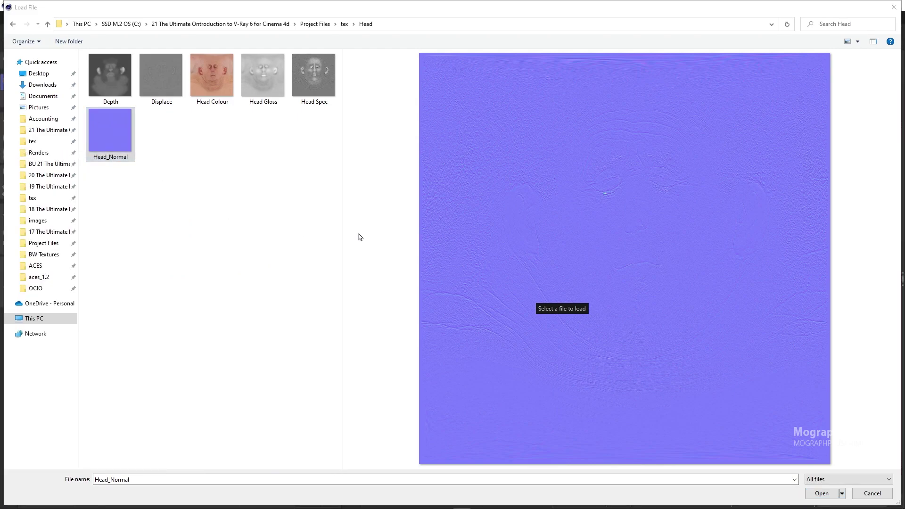
left_click(692, 160)
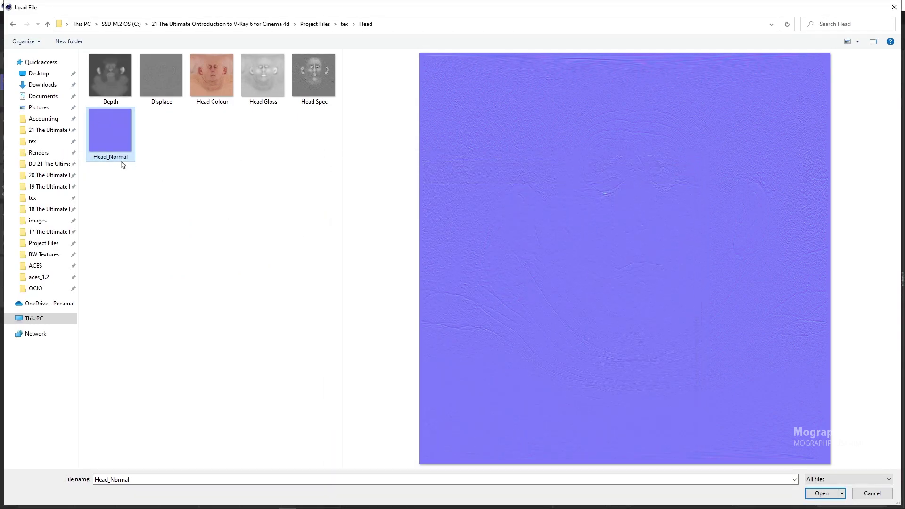
double_click(119, 144)
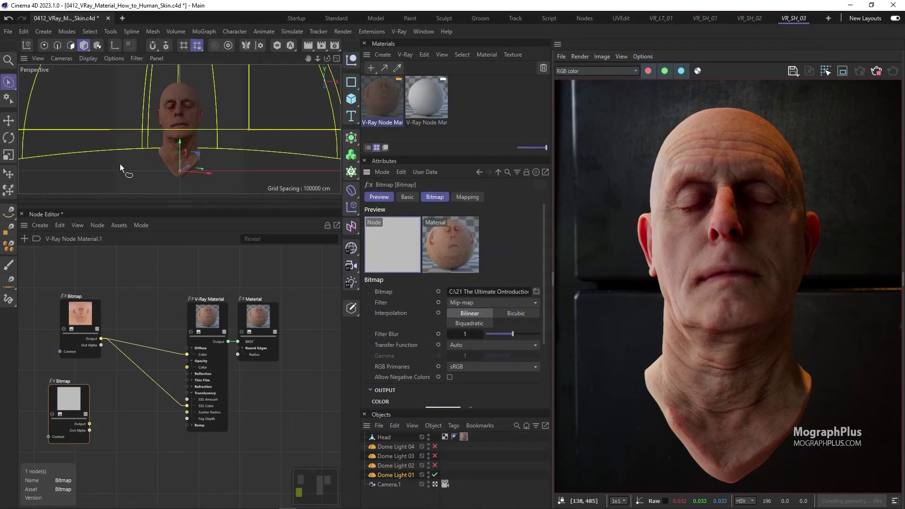
Set the Head_Normal bitmap's RGB Primaries to Raw and its Filter Blur to 0.5
left_click(513, 367)
left_click(493, 388)
double_click(474, 334)
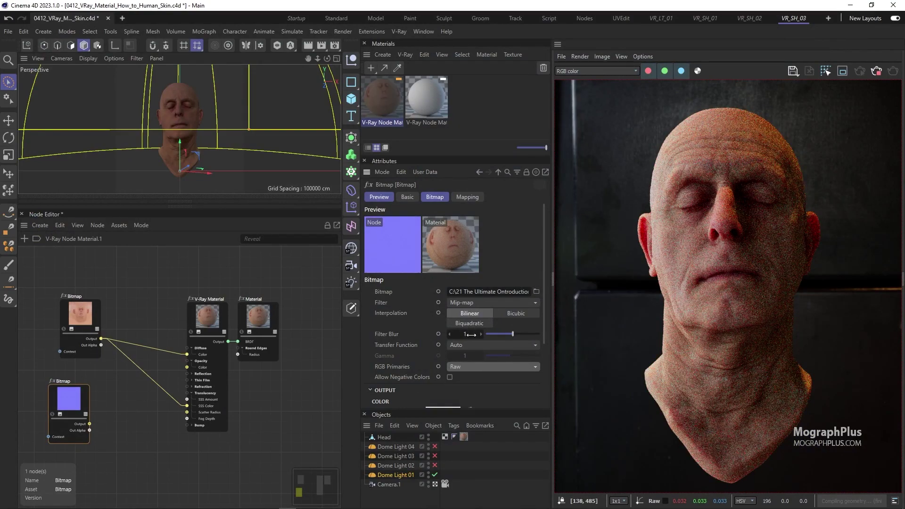
key("BackSpace")
type("0.5")
key("Return")
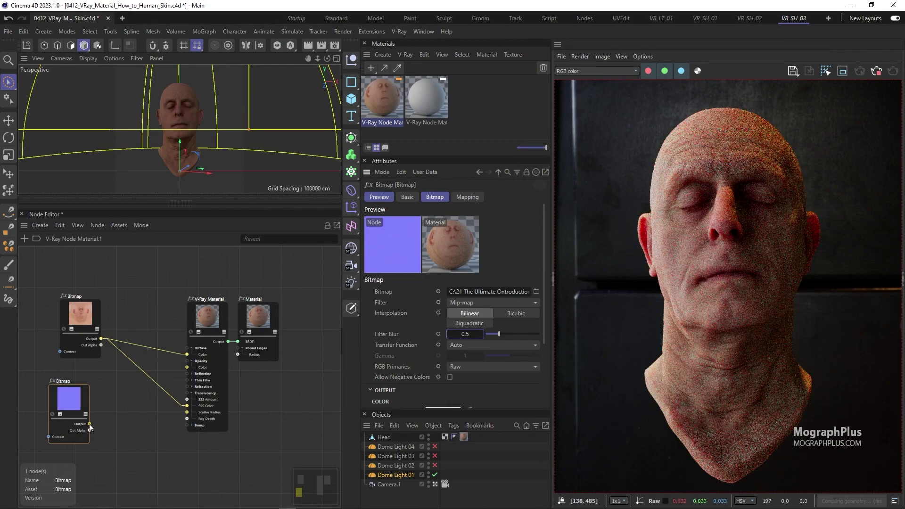
Connect the Head_Normal bitmap's output to the V-Ray Material's Bump Map input
left_click_drag(135, 422, 134, 425)
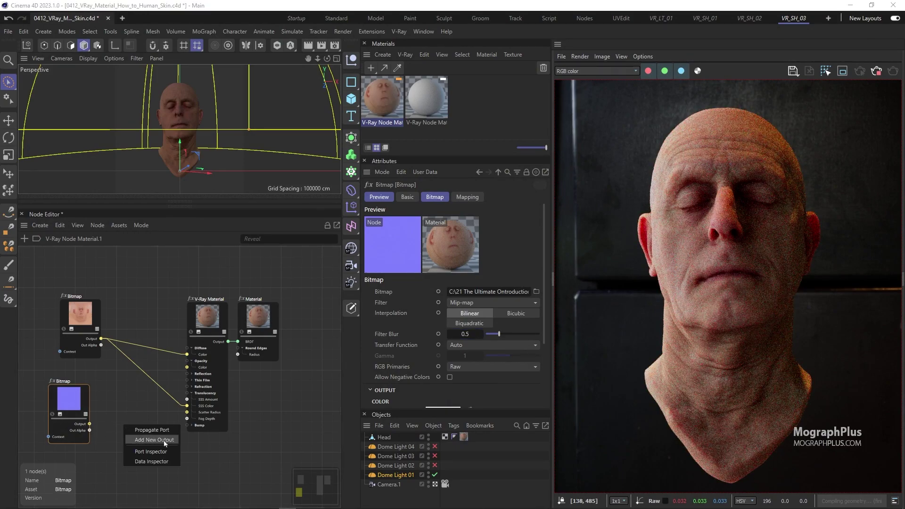
key("Escape")
scroll(192, 432, "up", 1)
left_click(192, 424)
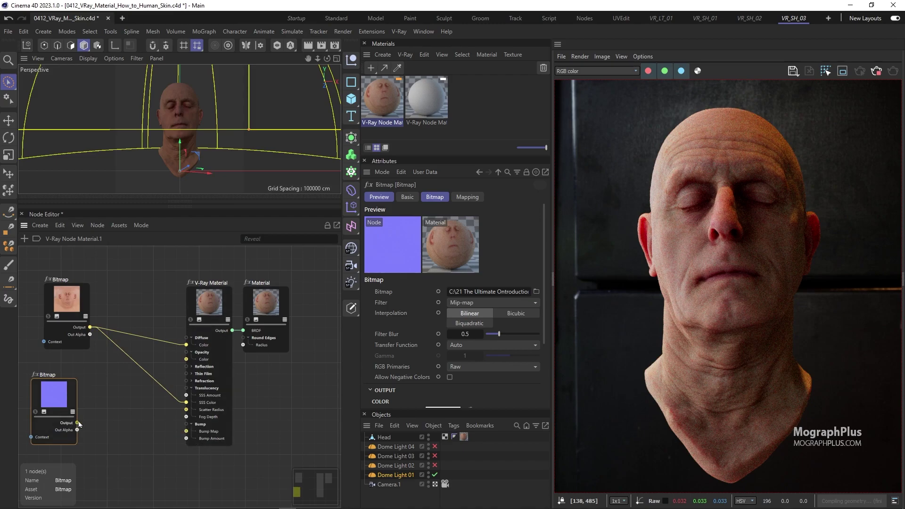
left_click_drag(177, 447, 193, 431)
Try a Bump Amount of 3 on the V-Ray Material, check the rendered face up close, and settle on 0.4
left_click(214, 304)
left_click(442, 209)
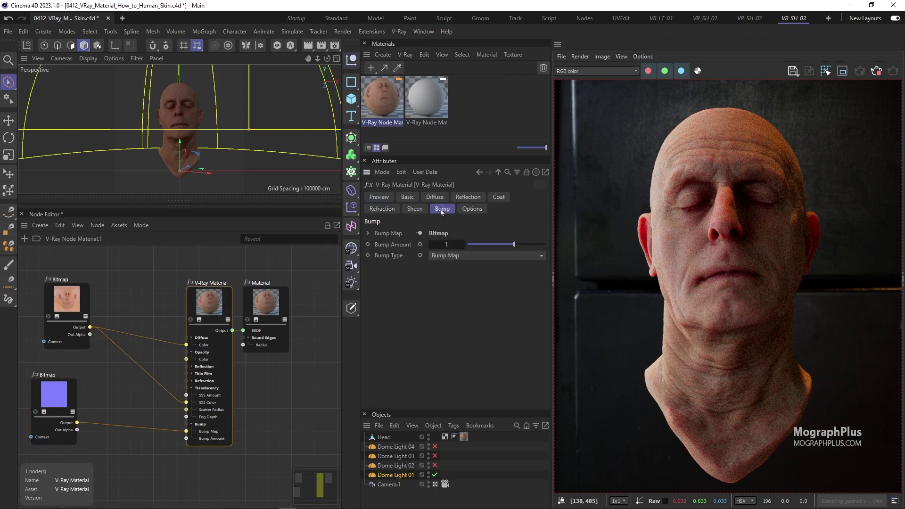
left_click(430, 245)
type("3")
key("Return")
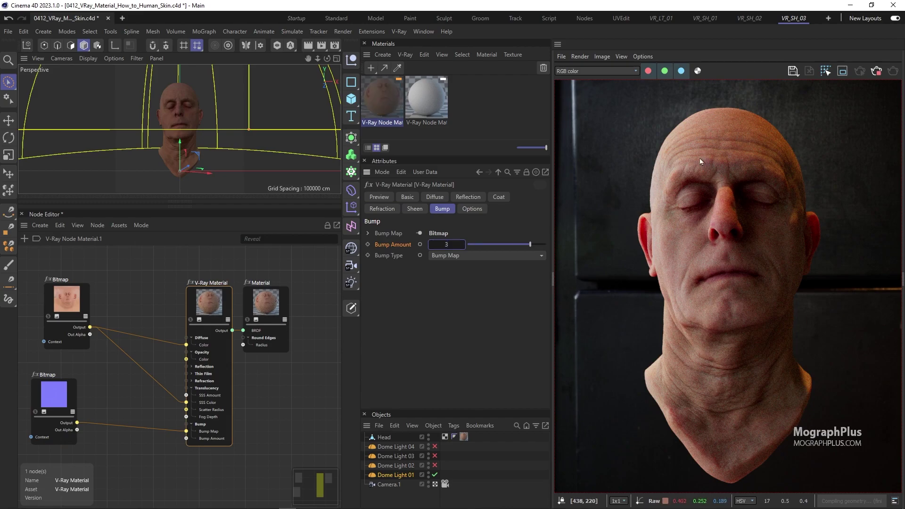
scroll(694, 146, "up", 5)
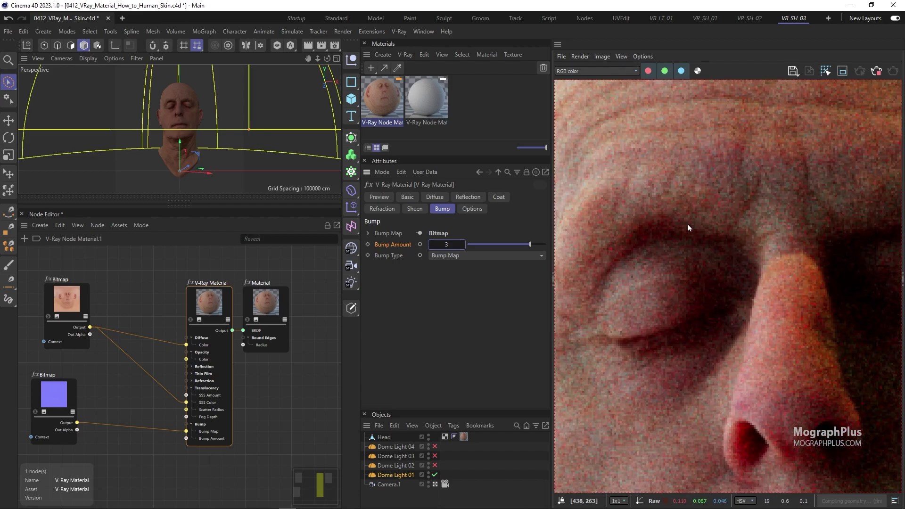
scroll(686, 233, "down", 3)
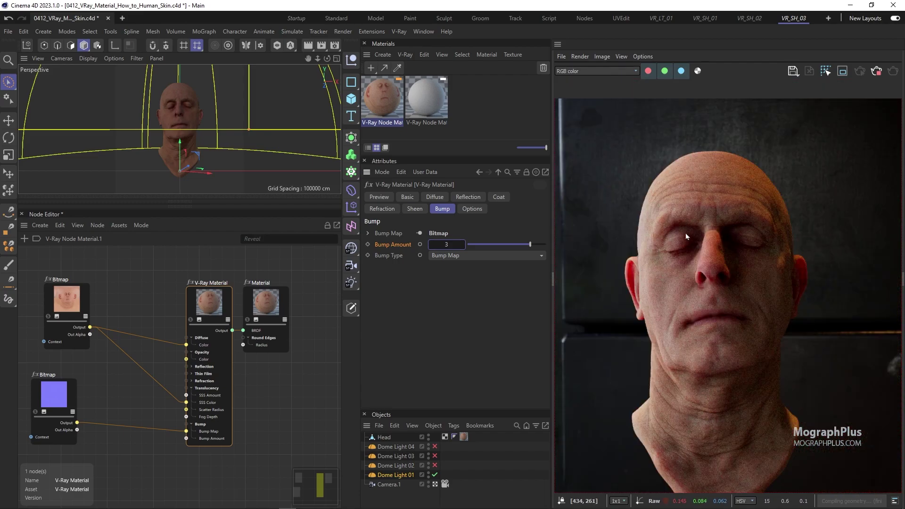
scroll(693, 277, "up", 3)
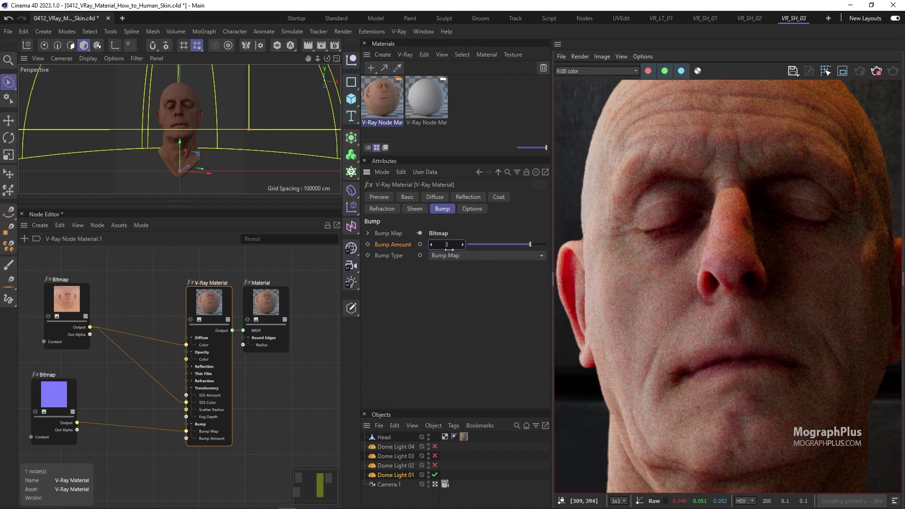
type("0.4")
key("Return")
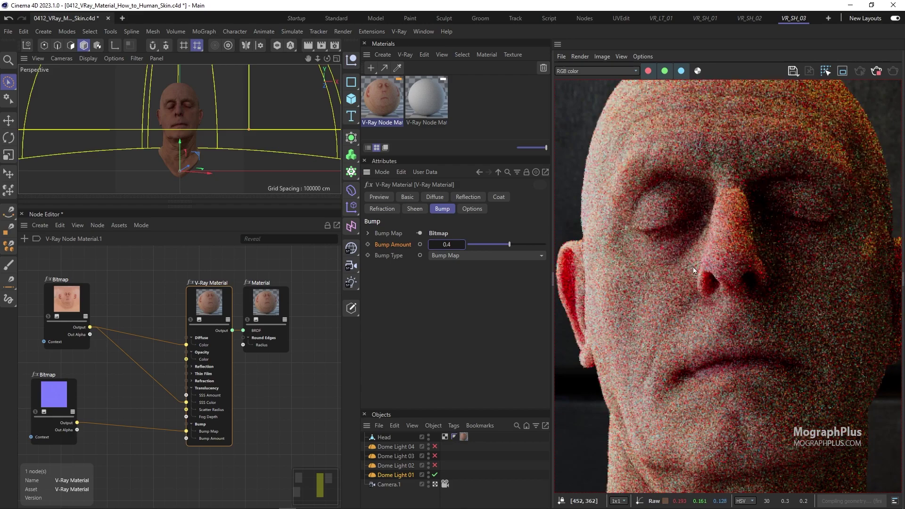
scroll(692, 266, "down", 2)
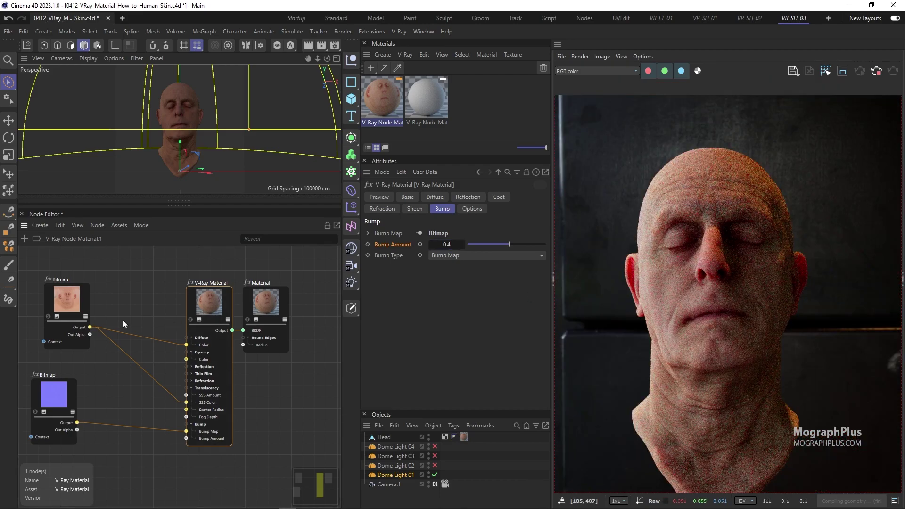
Set the V-Ray Material's reflection color to pure white and enable Use Roughness
left_click(468, 197)
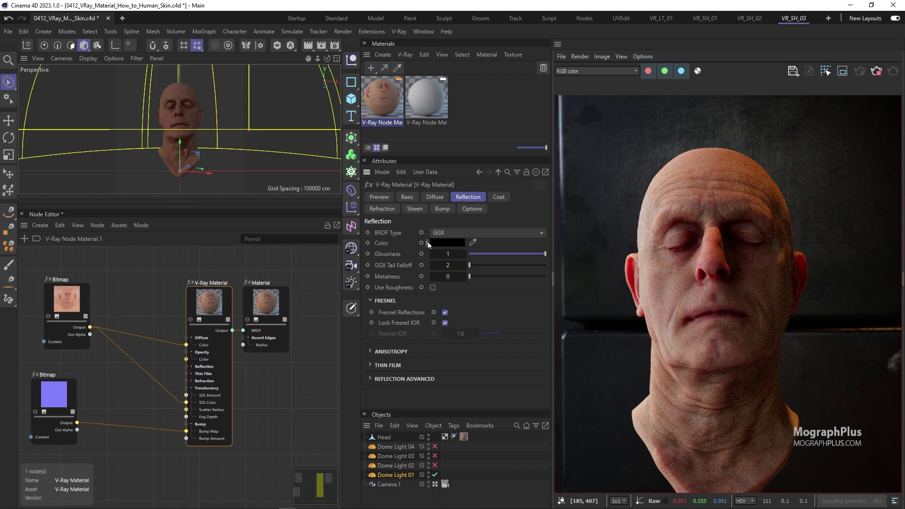
left_click(427, 243)
left_click(540, 291)
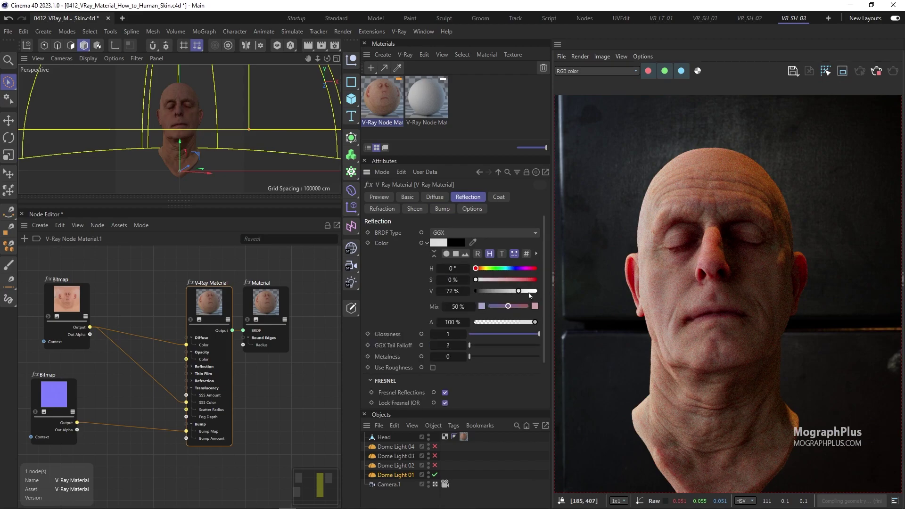
left_click(425, 242)
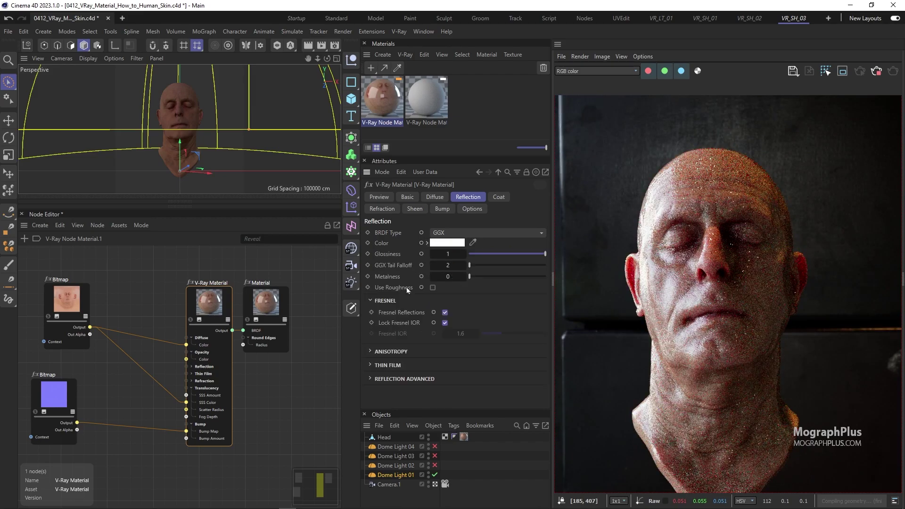
left_click(432, 287)
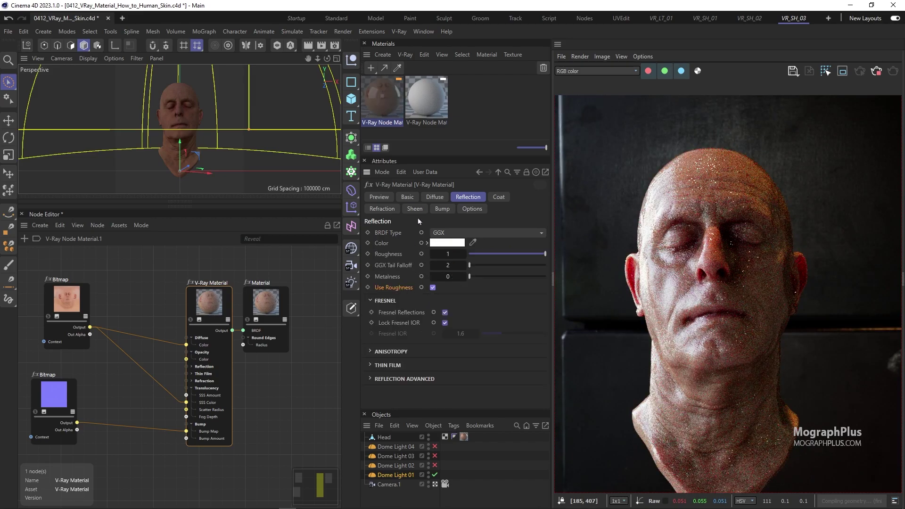
Set the V-Ray Material's Refraction IOR to 1.33
left_click(384, 208)
double_click(460, 254)
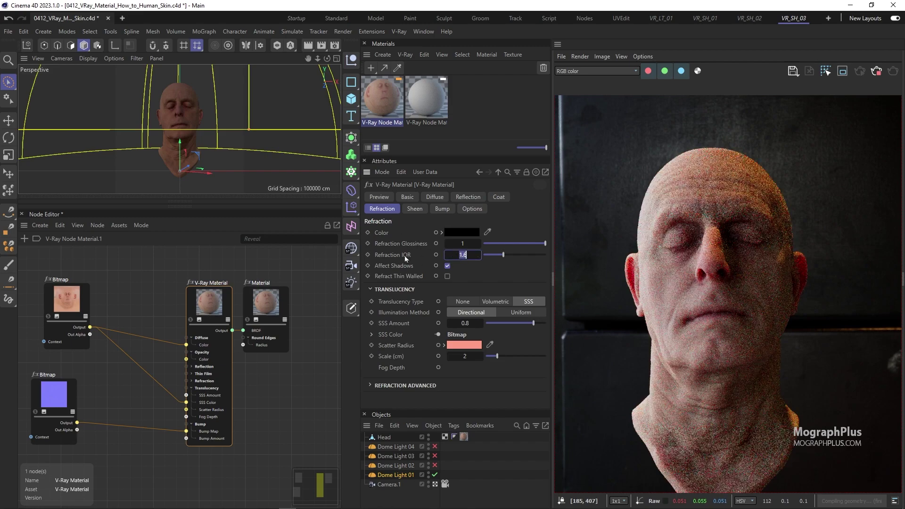
type("1.33")
key("Return")
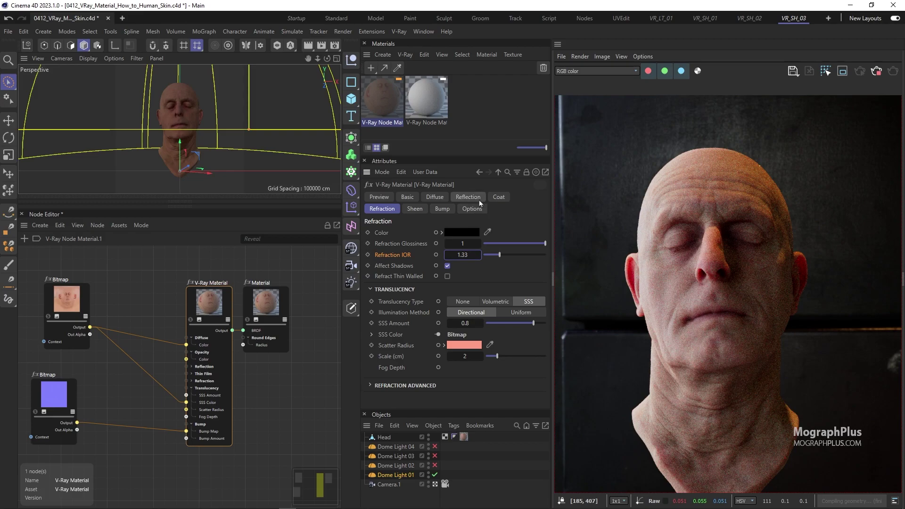
Move the Head_Normal bitmap further down in the node graph and add a third Bitmap node beside the other two
left_click(468, 197)
scroll(95, 366, "down", 1)
middle_click_drag(95, 366, 109, 354)
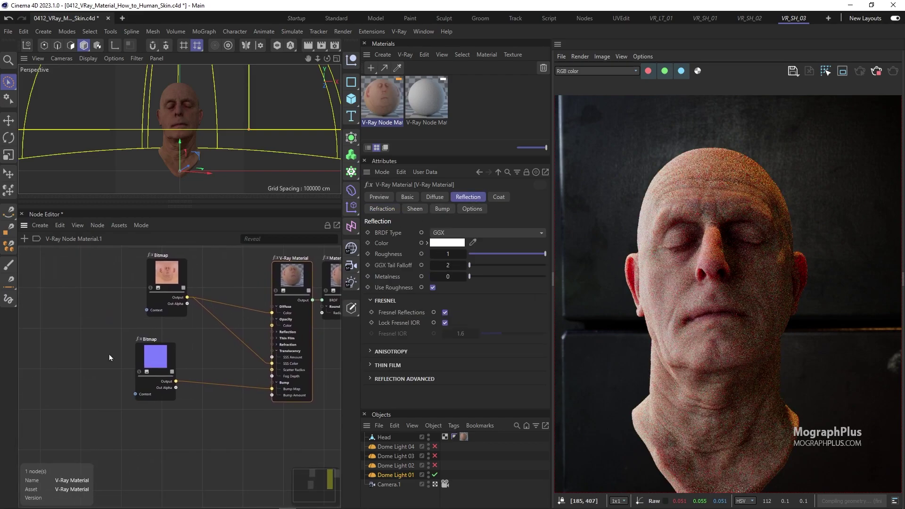
left_click_drag(145, 364, 147, 423)
left_click(94, 347)
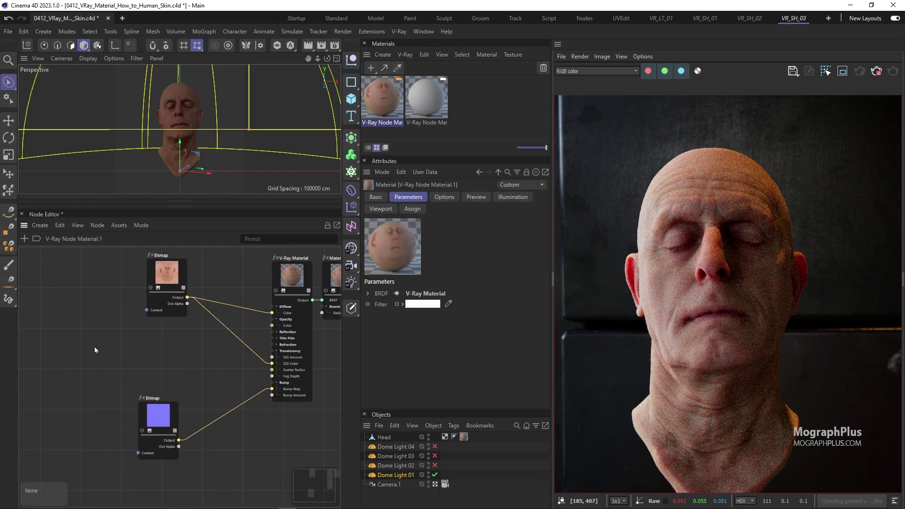
key("space")
type("bitmap")
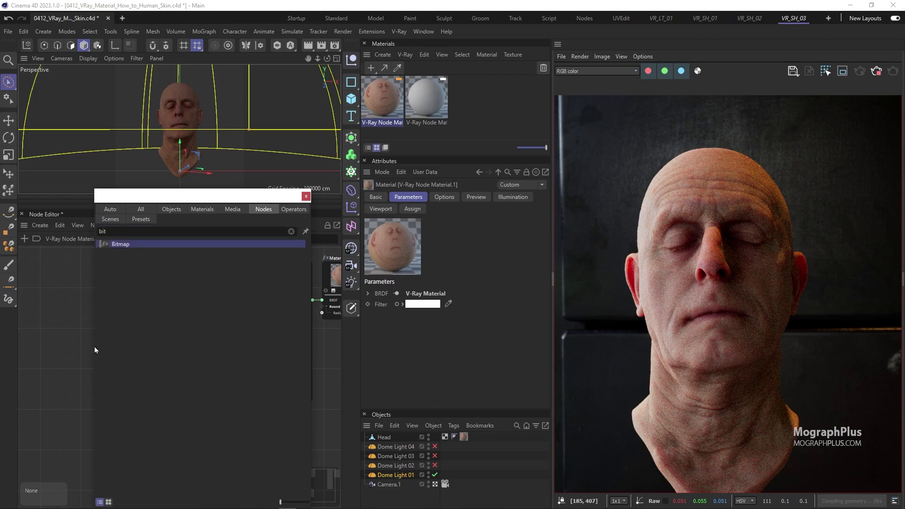
key("Return")
left_click_drag(163, 366, 35, 343)
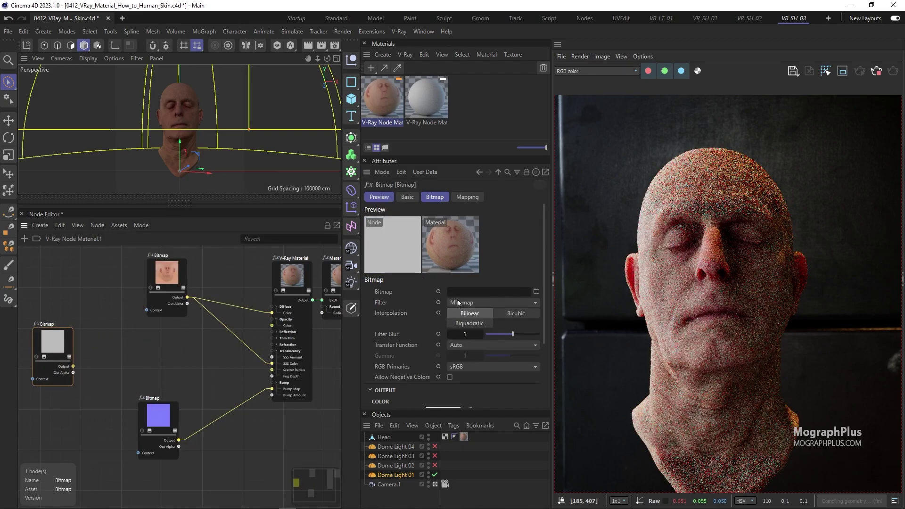
Preview the Head Spec image from the Head folder and load it into the new Bitmap node
left_click(534, 292)
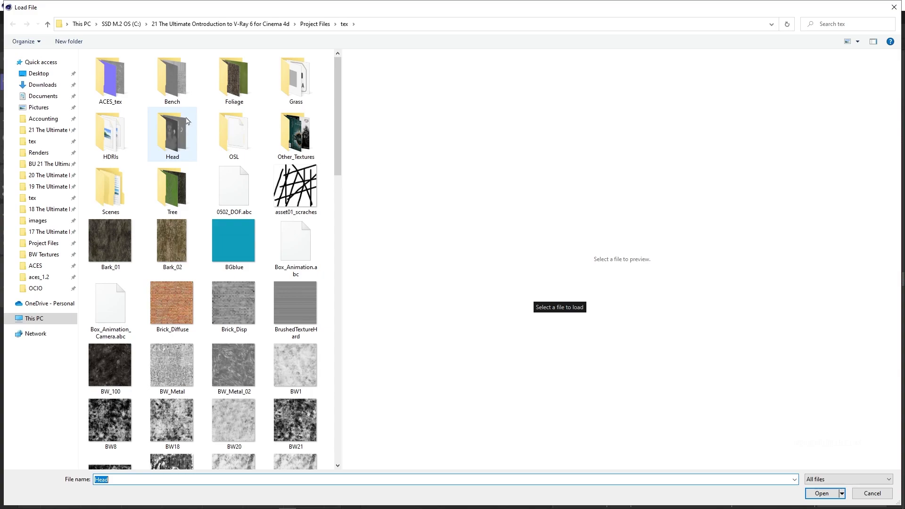
double_click(174, 129)
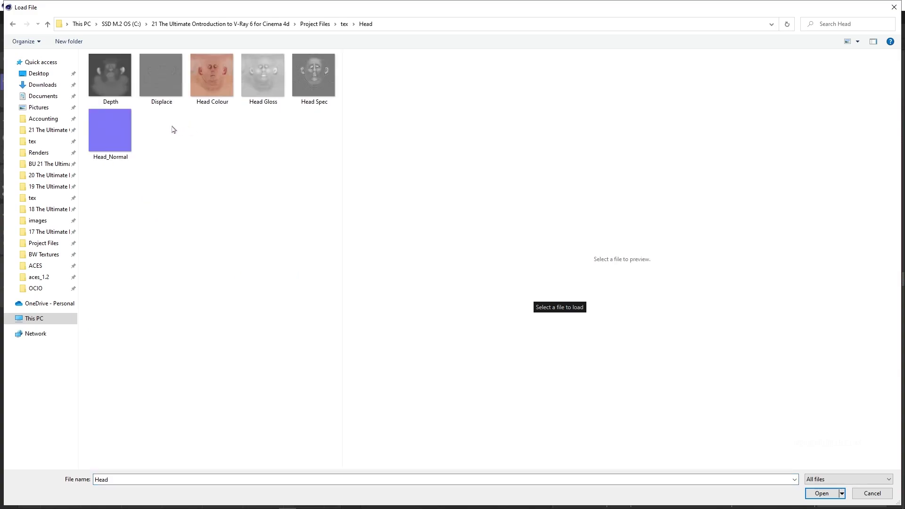
left_click(308, 81)
right_click(307, 82)
left_click(179, 101)
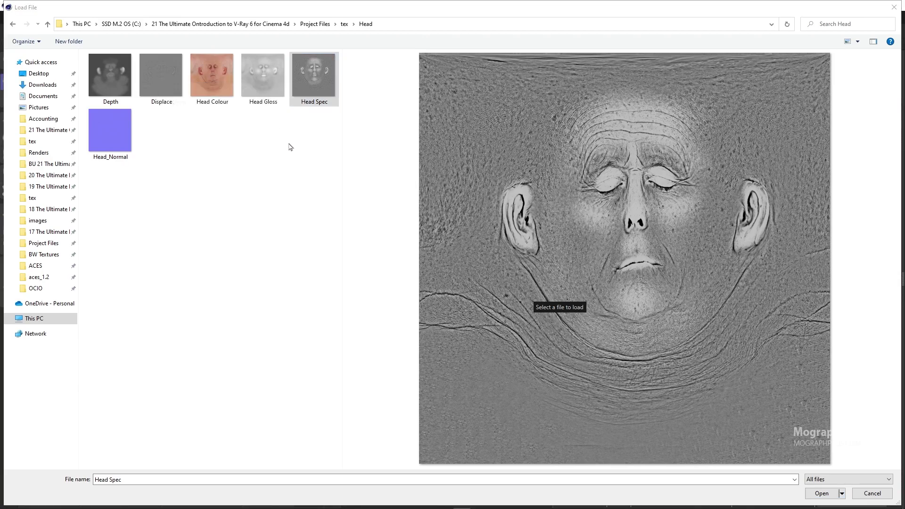
scroll(495, 278, "up", 3)
scroll(495, 278, "down", 3)
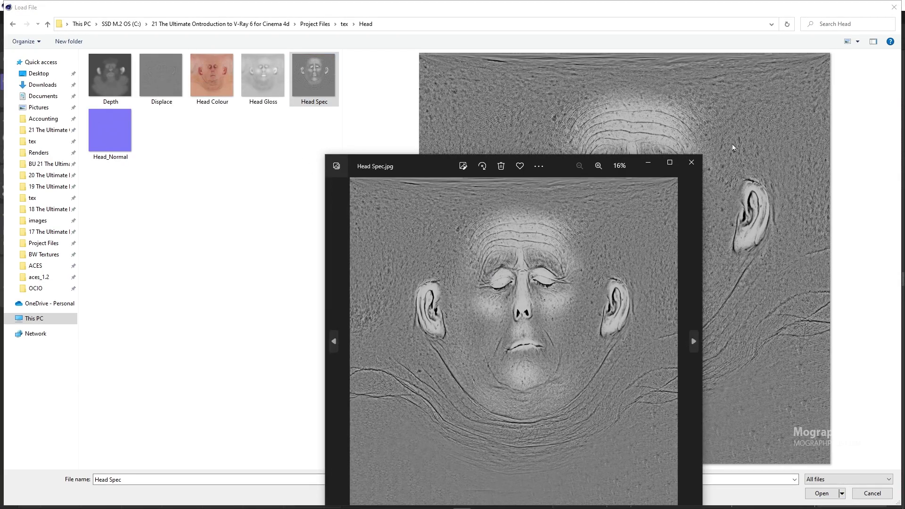
left_click(691, 162)
double_click(310, 83)
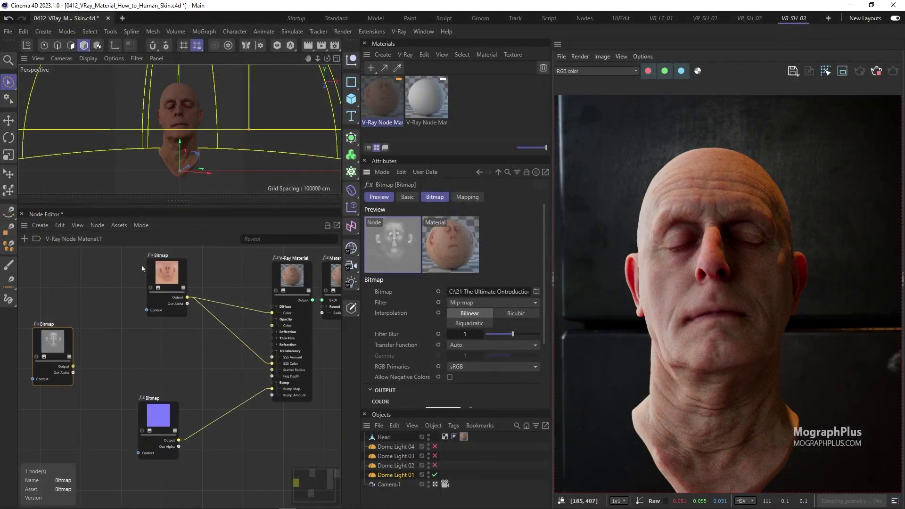
Set the Head Spec bitmap's RGB Primaries to Raw and its Filter Blur to 0.5
left_click(490, 367)
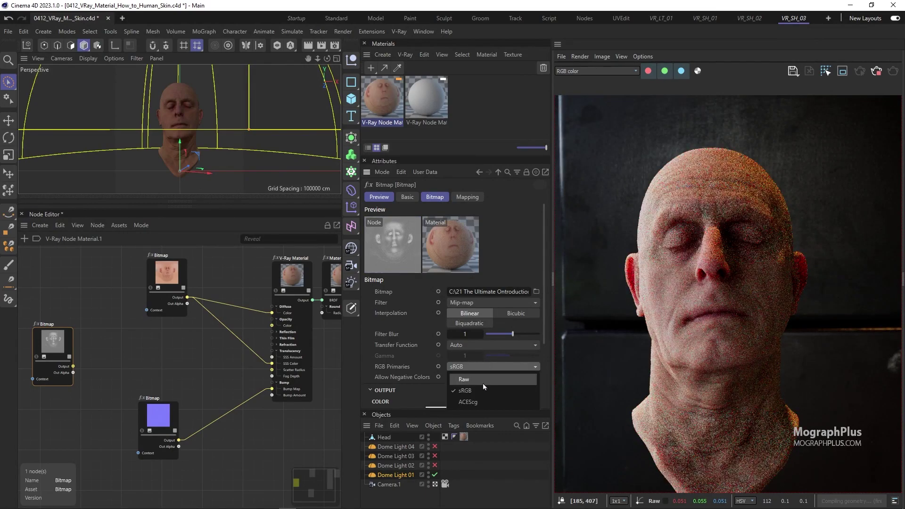
left_click(483, 383)
type("0.5")
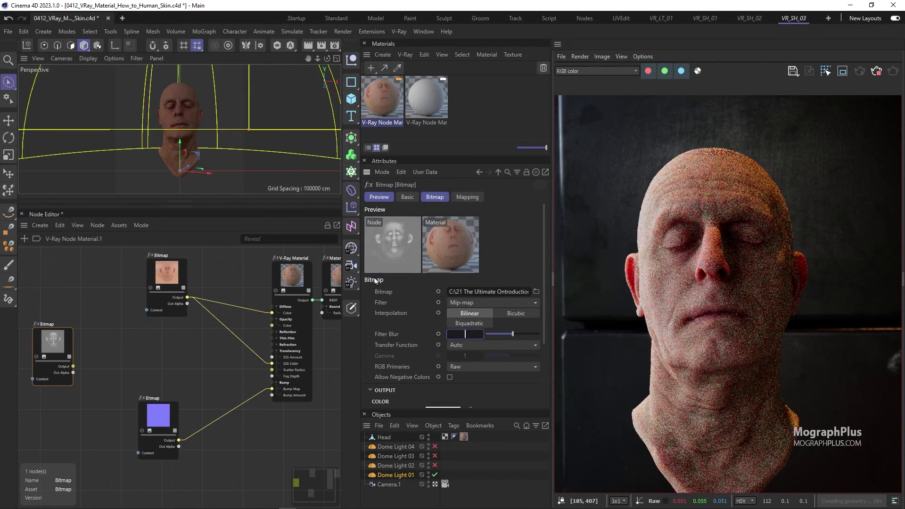
key("Return")
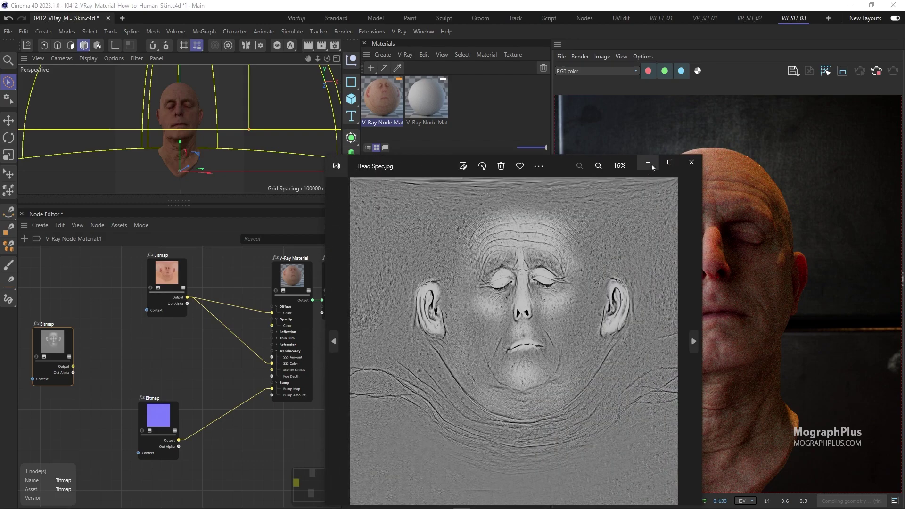
Examine the light and dark areas of the Head Spec image at full-screen size, then close the image viewer
left_click(672, 164)
scroll(455, 257, "up", 2)
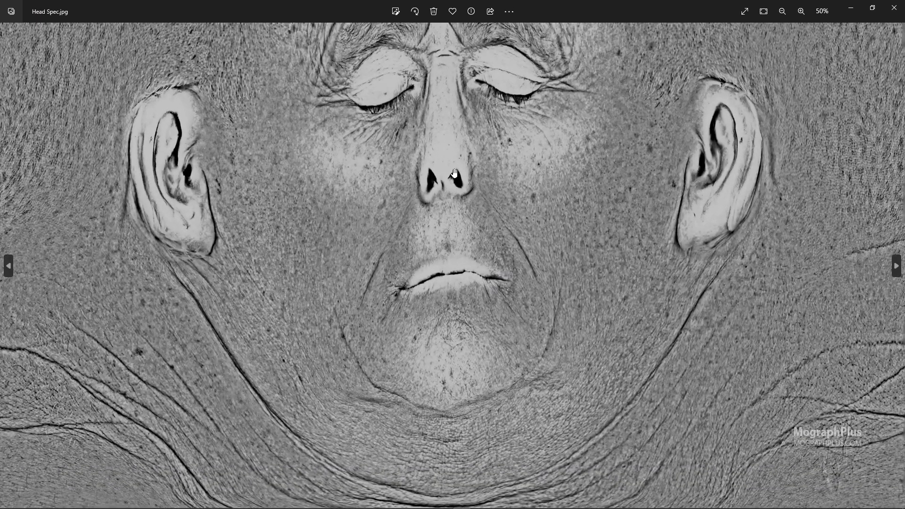
left_click_drag(455, 257, 459, 268)
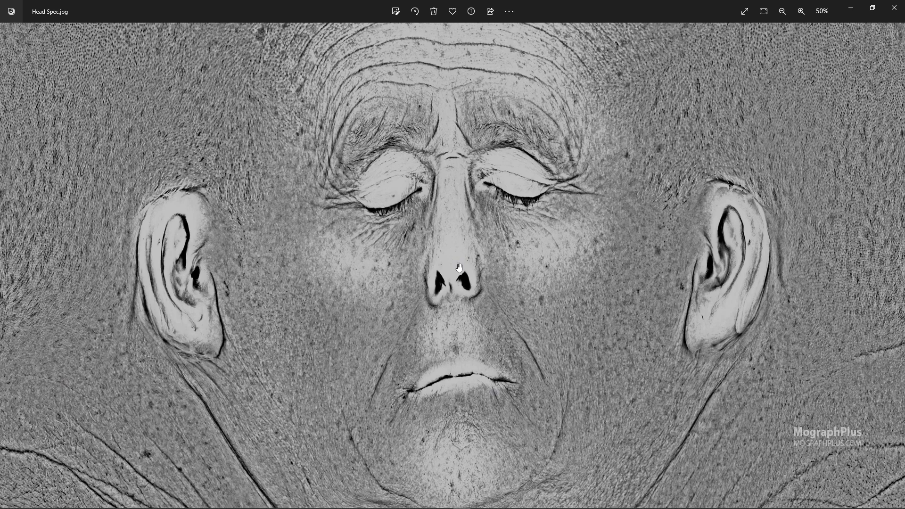
scroll(410, 319, "down", 2)
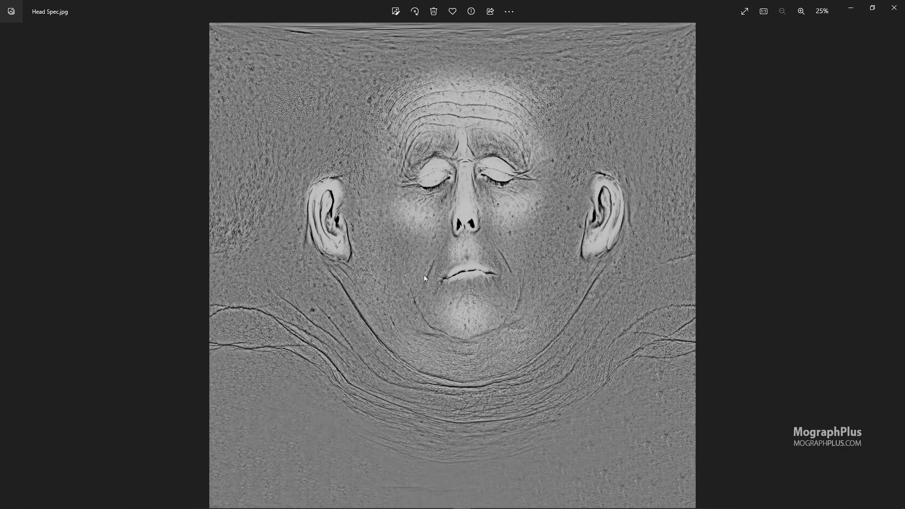
scroll(461, 271, "up", 1)
left_click_drag(435, 216, 446, 301)
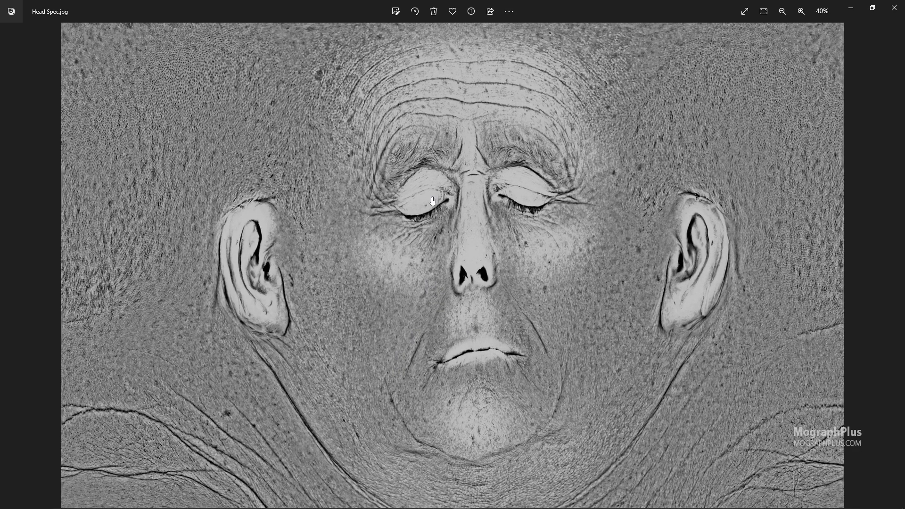
left_click(894, 7)
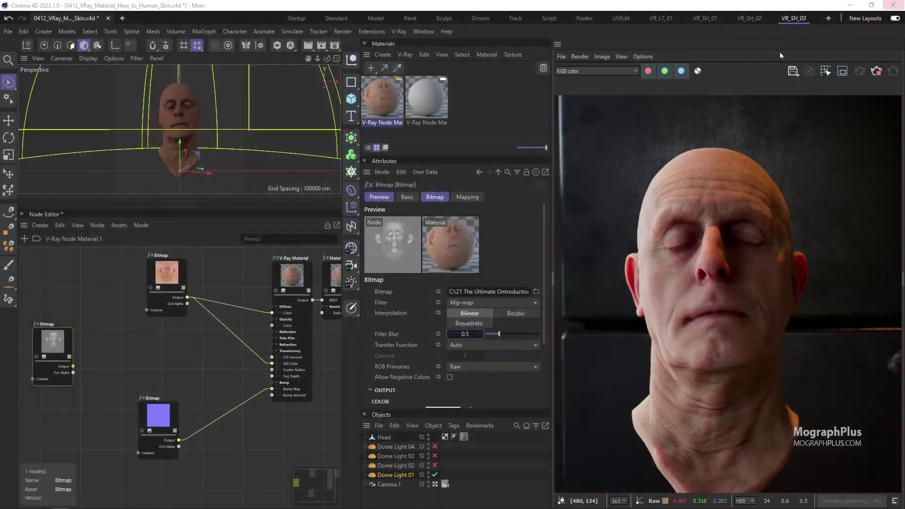
Add a Remap node, connect the Head Spec bitmap's output to its input, and place the bitmap beside it
double_click(116, 357)
type("rem")
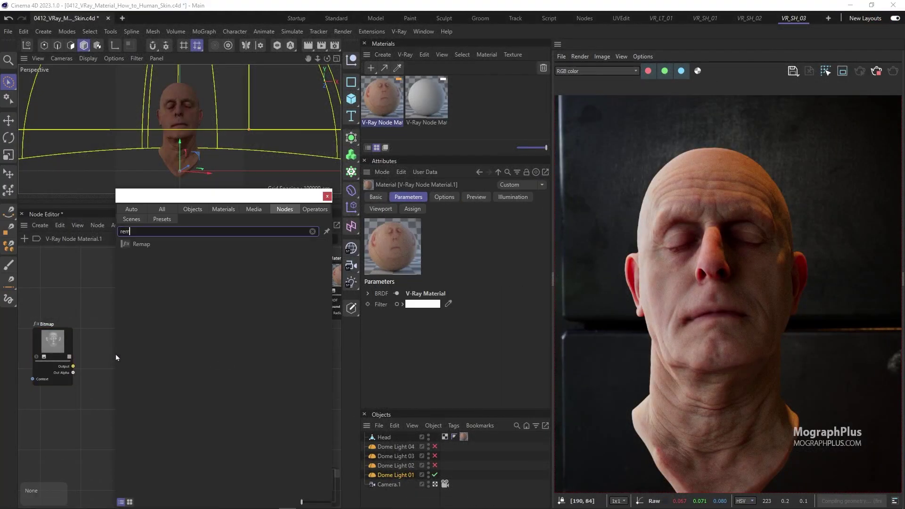
key("Return")
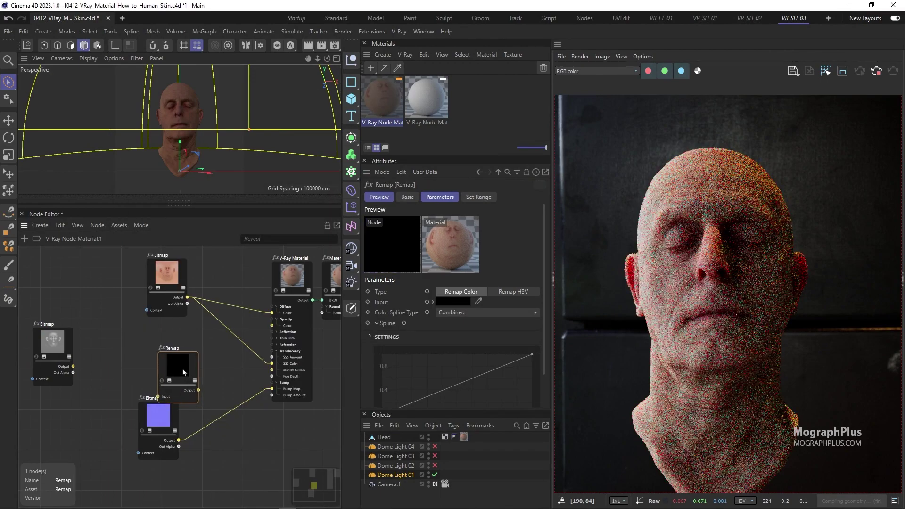
left_click_drag(73, 366, 120, 376)
scroll(84, 346, "up", 2)
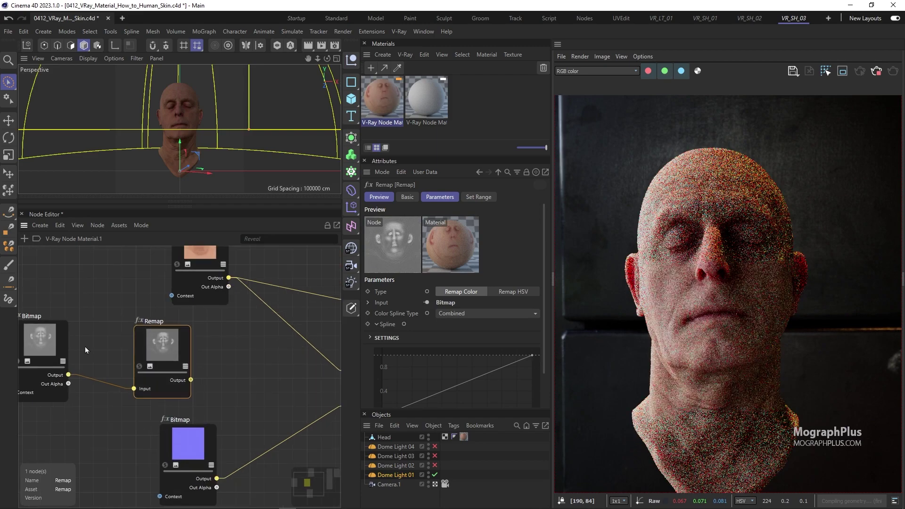
left_click_drag(71, 334, 134, 338)
scroll(225, 332, "down", 1)
middle_click_drag(225, 331, 150, 363)
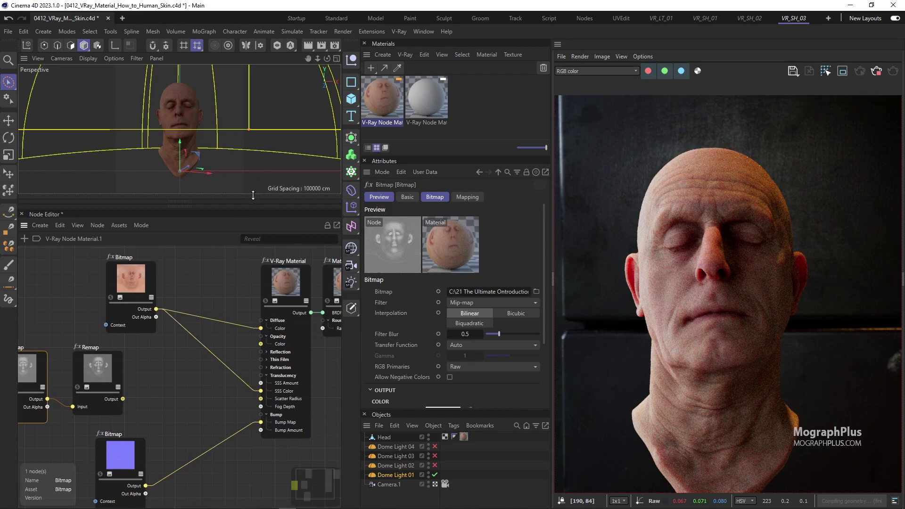
Enlarge the node editor and invert the Remap curve by setting its start point to 1 and its end point to 0
left_click_drag(253, 195, 254, 154)
left_click(119, 324)
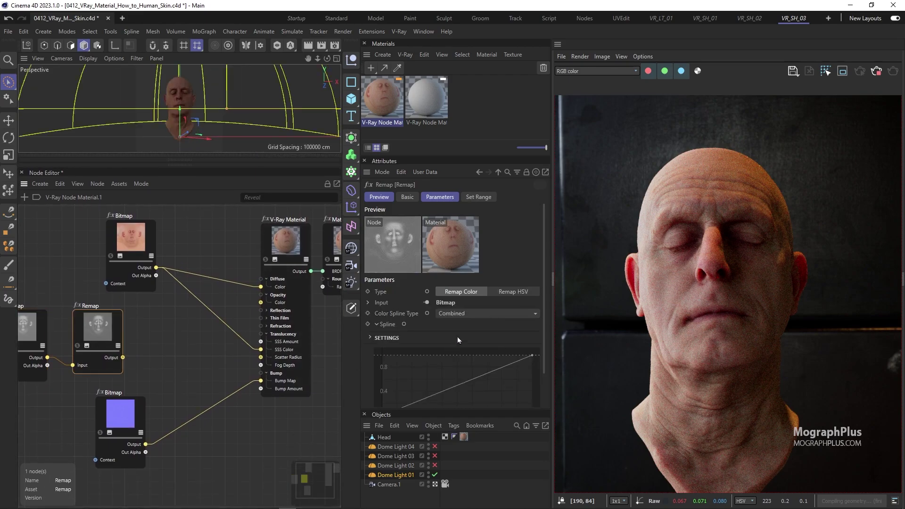
scroll(491, 321, "down", 2)
left_click(382, 377)
left_click_drag(382, 378, 382, 315)
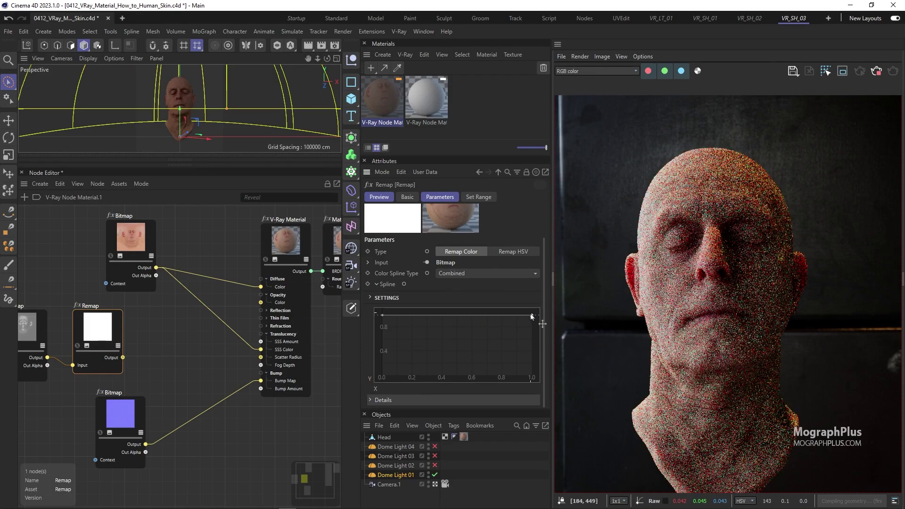
left_click_drag(531, 315, 531, 377)
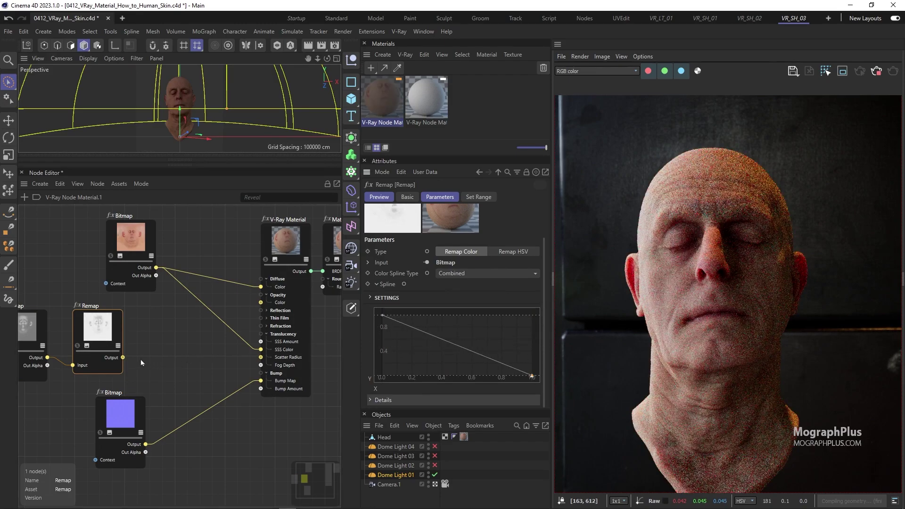
Connect the Remap output to the V-Ray Material's Reflection Roughness and expand the Reflection inputs on the node
left_click_drag(121, 359, 285, 249)
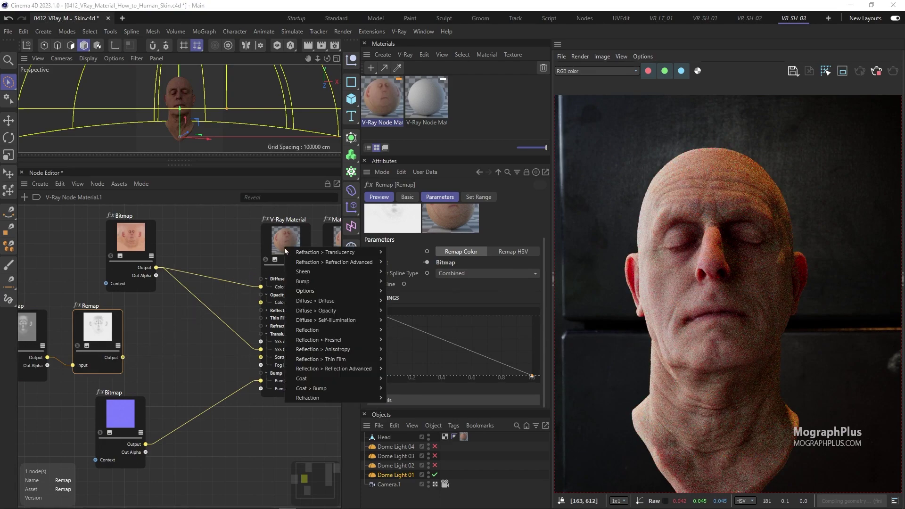
mouse_move(351, 332)
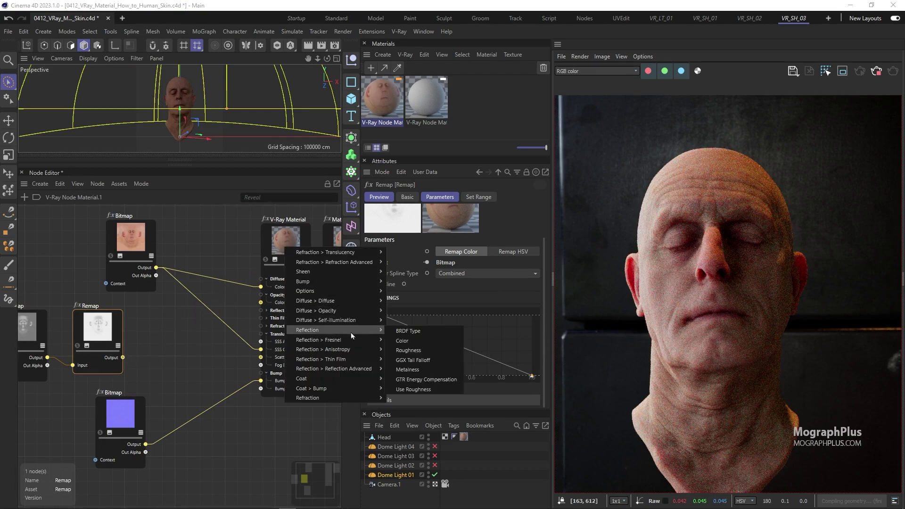
left_click(439, 352)
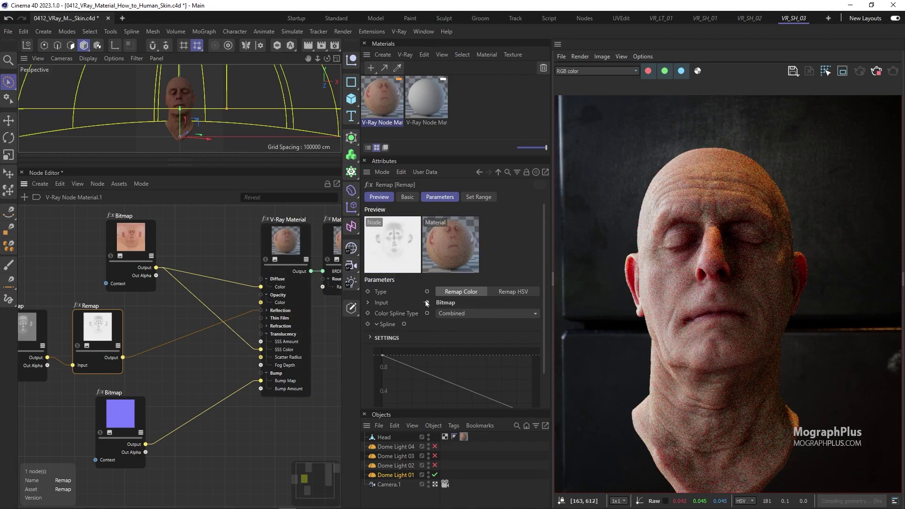
middle_click_drag(177, 336, 211, 336)
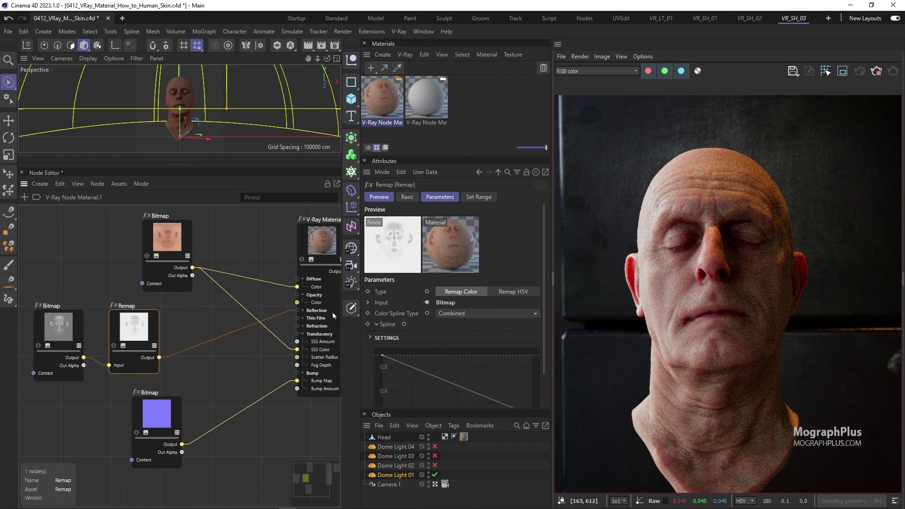
scroll(672, 268, "up", 2)
scroll(324, 333, "up", 1)
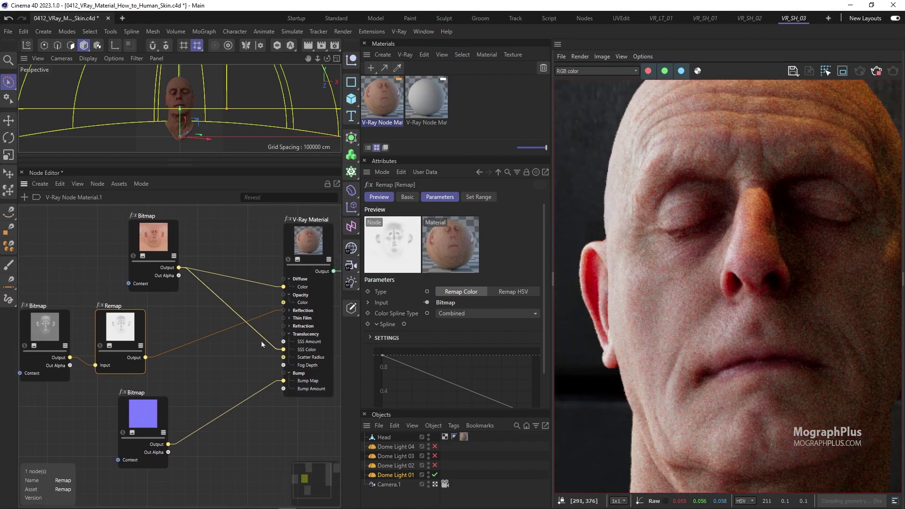
middle_click_drag(324, 333, 290, 351)
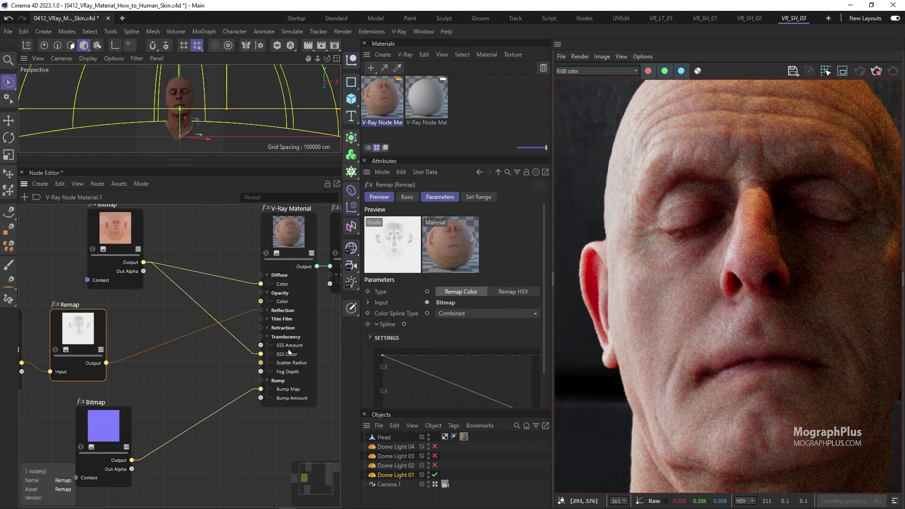
left_click(267, 310)
Raise the end point of the Remap curve to about 0.5
middle_click_drag(79, 339, 112, 342)
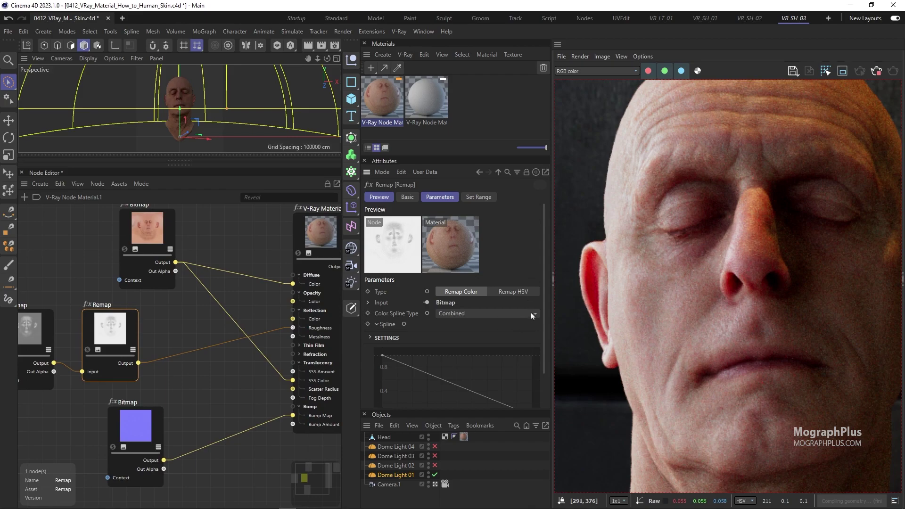
scroll(542, 316, "down", 2)
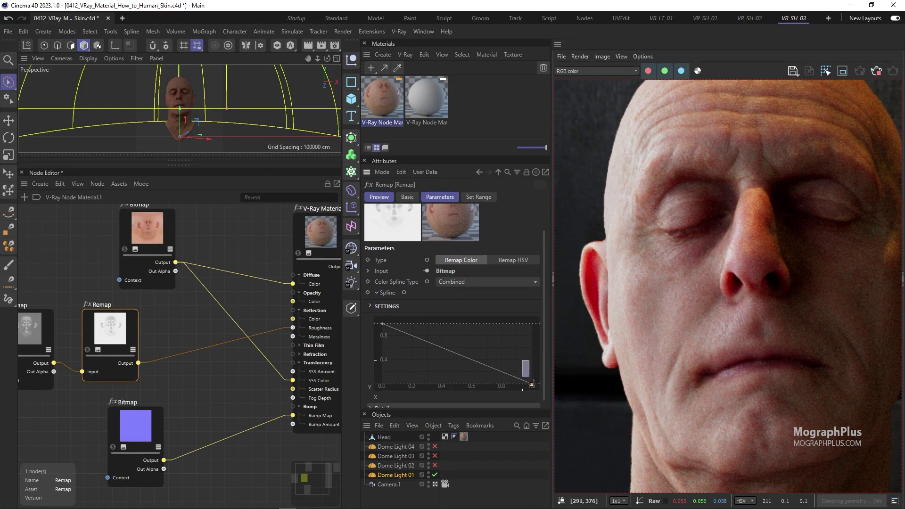
left_click_drag(532, 385, 546, 352)
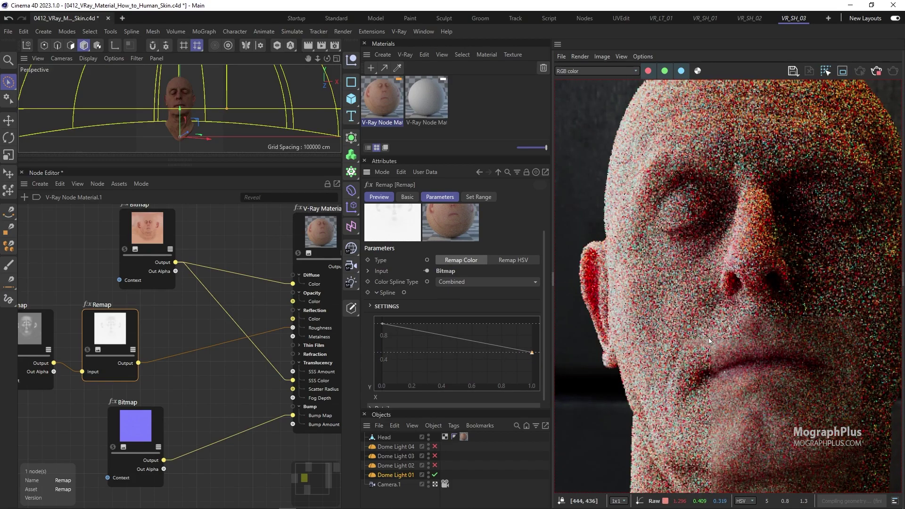
middle_click_drag(79, 369, 144, 348)
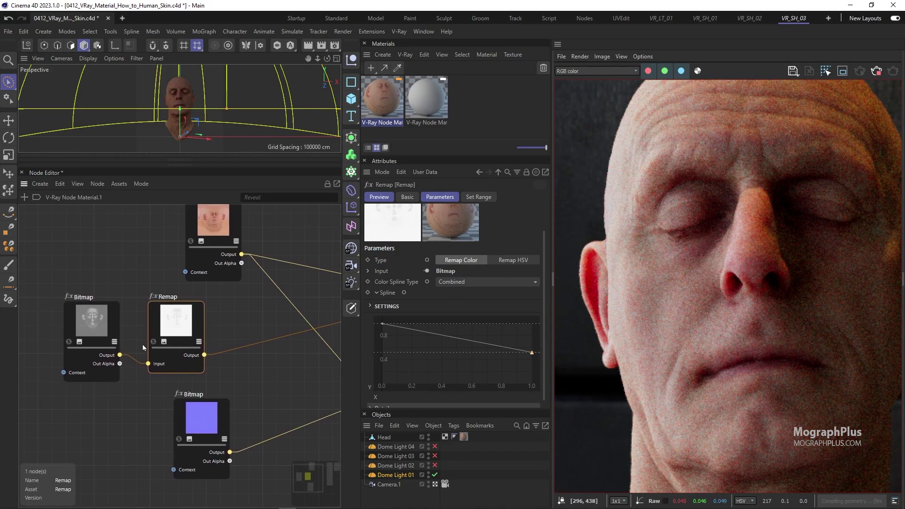
middle_click_drag(111, 365, 82, 363)
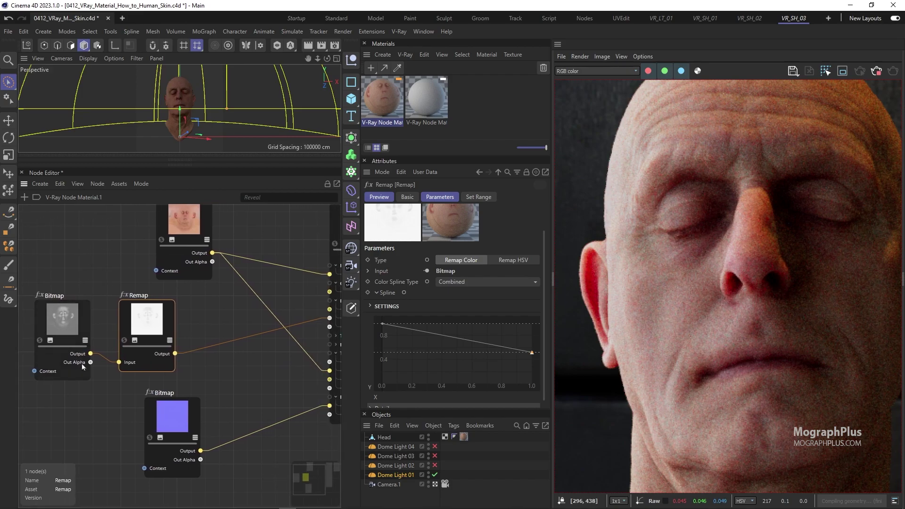
Set the V-Ray Material's Coat Amount to 0.4 and Coat IOR to 1.33
scroll(81, 363, "down", 1)
middle_click_drag(318, 252, 265, 257)
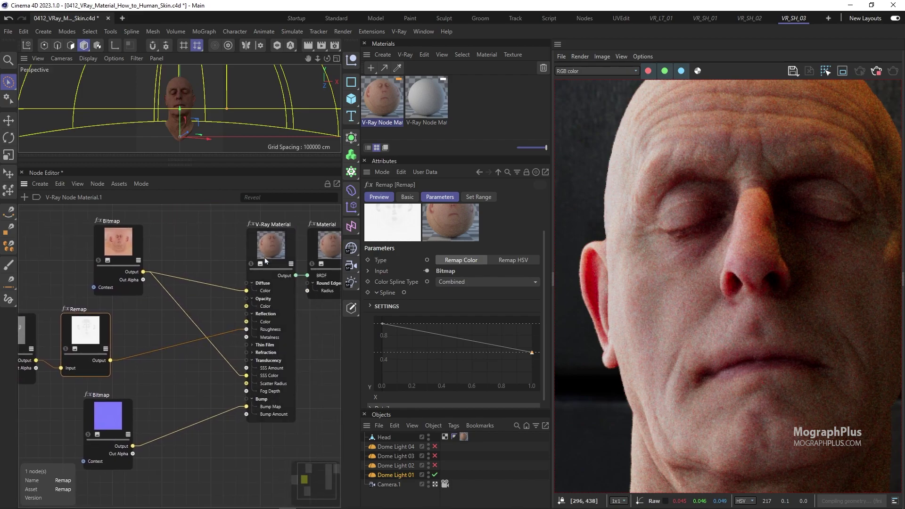
left_click(282, 254)
left_click(498, 198)
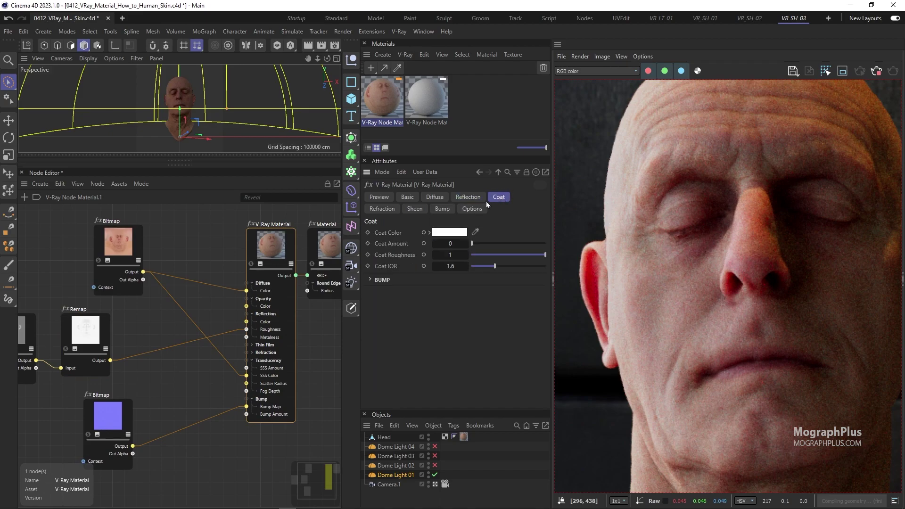
double_click(454, 245)
type(".4")
key("Return")
double_click(452, 266)
type("1.33")
key("Return")
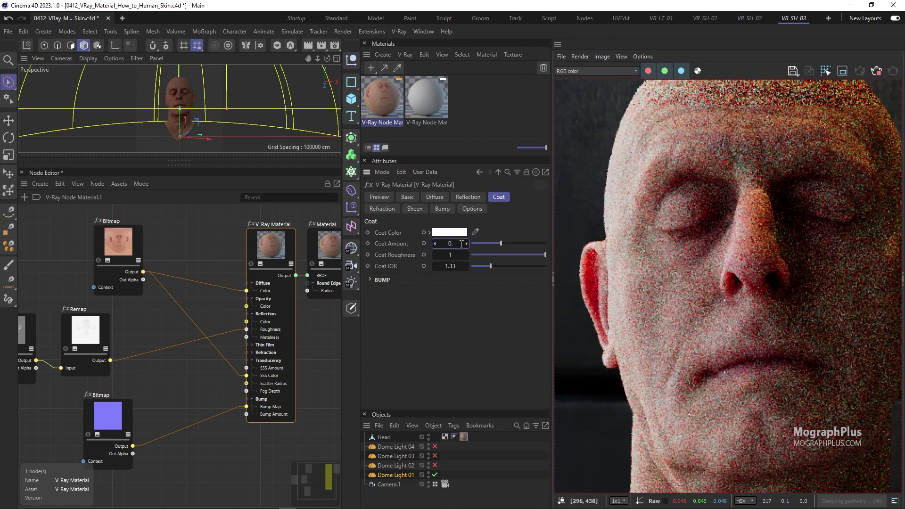
Increase the V-Ray Material's Coat Amount to 0.6
left_click_drag(455, 243, 461, 244)
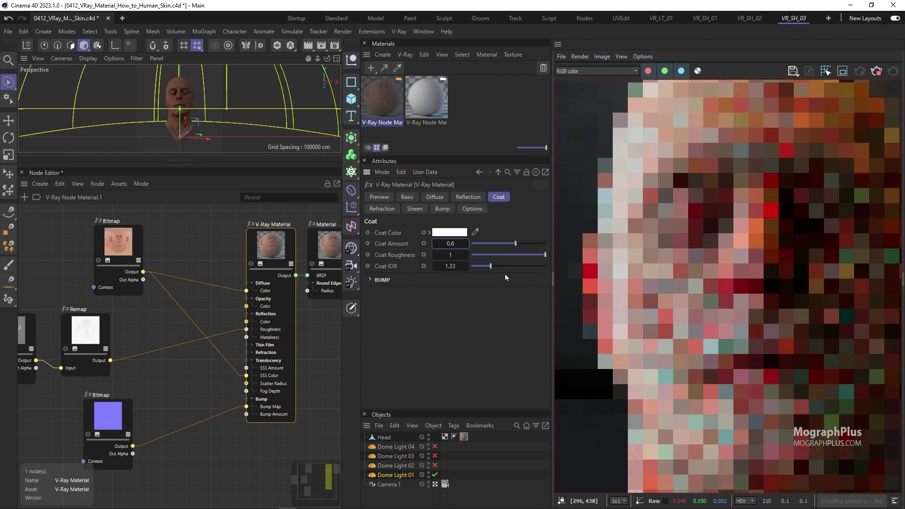
scroll(730, 237, "down", 3)
scroll(730, 237, "up", 3)
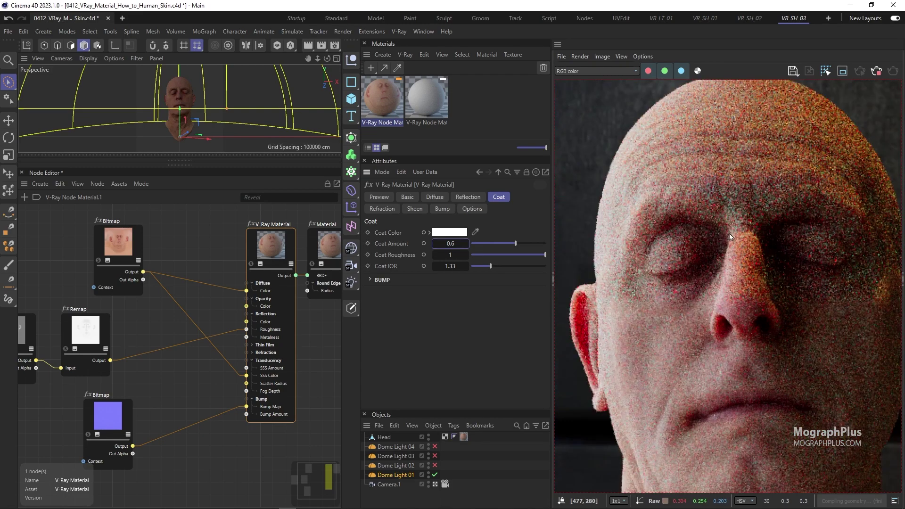
middle_click_drag(130, 315, 188, 308)
left_click(141, 325)
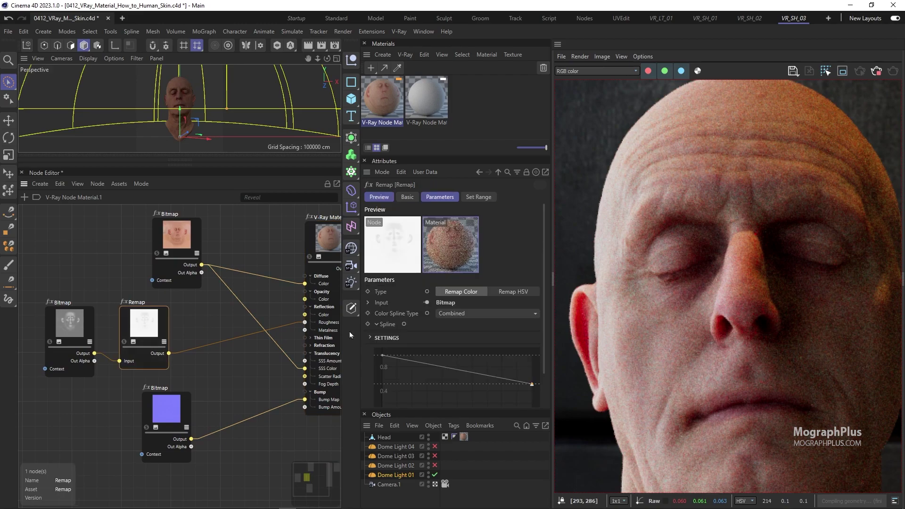
middle_click_drag(224, 329, 140, 338)
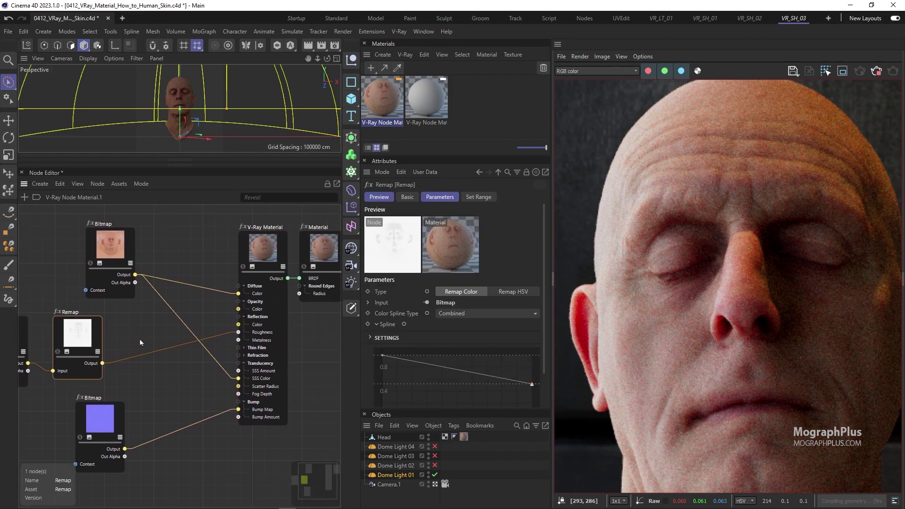
left_click(270, 262)
middle_click_drag(47, 405, 123, 386)
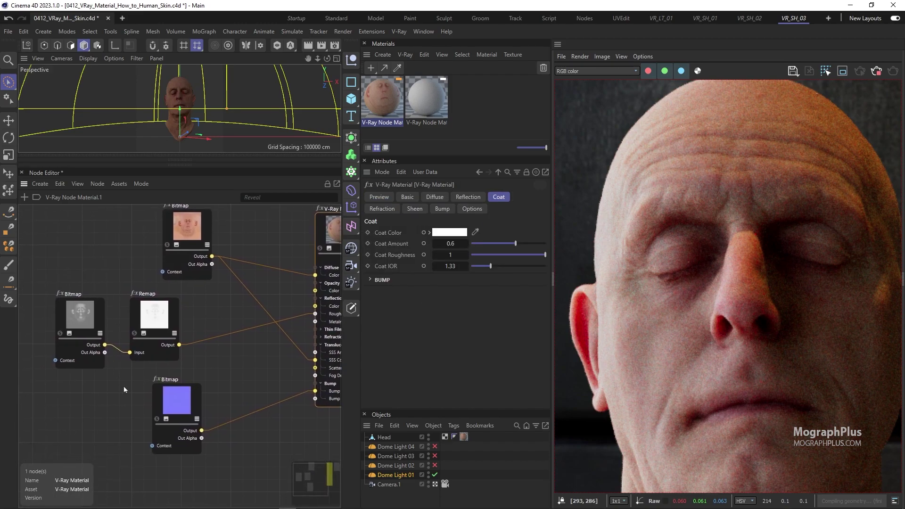
Move the normal map bitmap further down and add a Color Correction node between the Remap and V-Ray Material nodes
left_click_drag(175, 403, 155, 423)
middle_click_drag(206, 368, 196, 359)
left_click(196, 369)
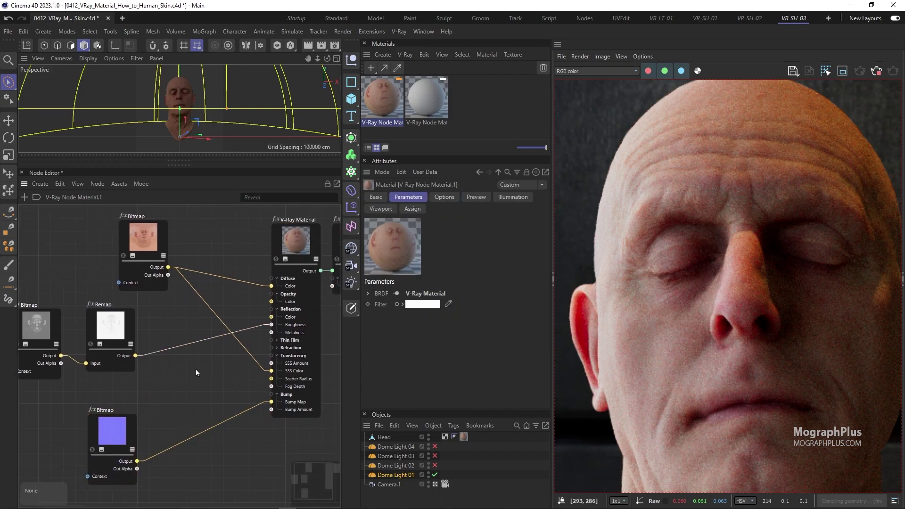
key("shift+c")
type("cc")
key("Return")
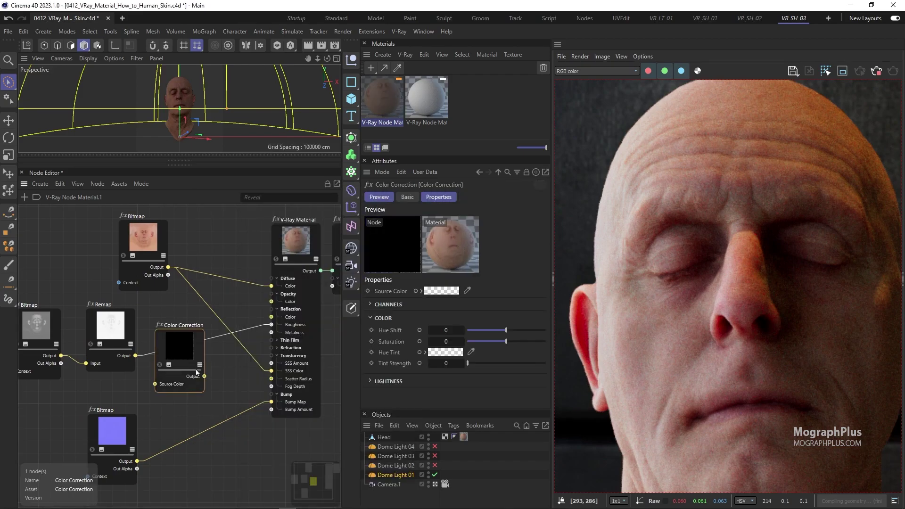
left_click_drag(181, 349, 186, 375)
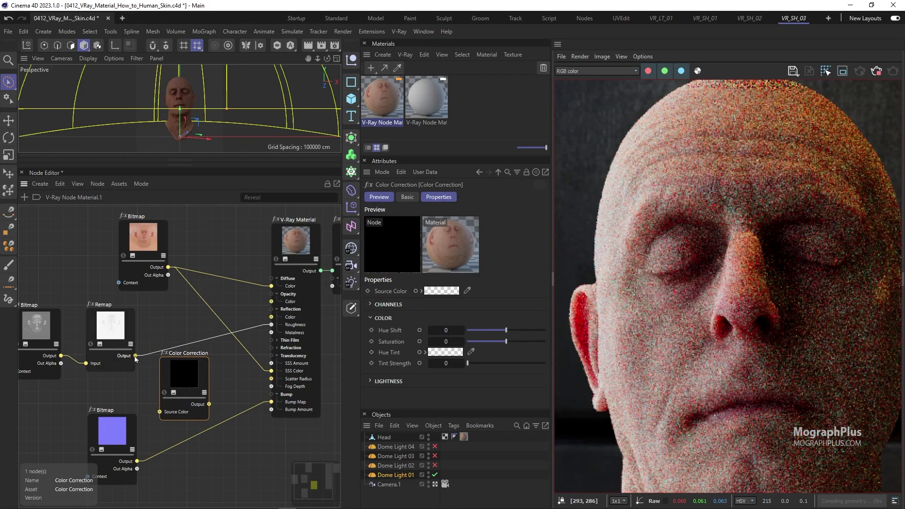
Feed the Remap output into the Color Correction source color and connect the Color Correction output to the material's Coat Roughness
left_click_drag(136, 355, 160, 411)
left_click(127, 332)
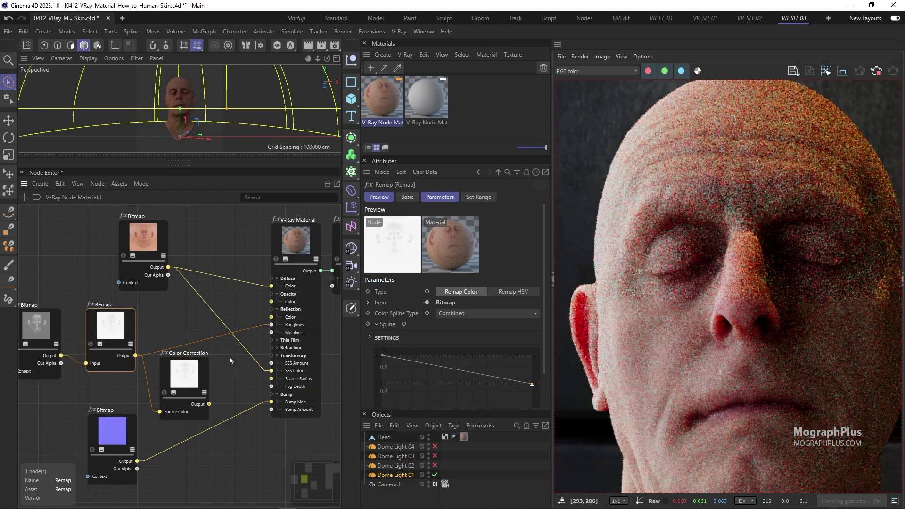
left_click(195, 379)
scroll(186, 384, "up", 3)
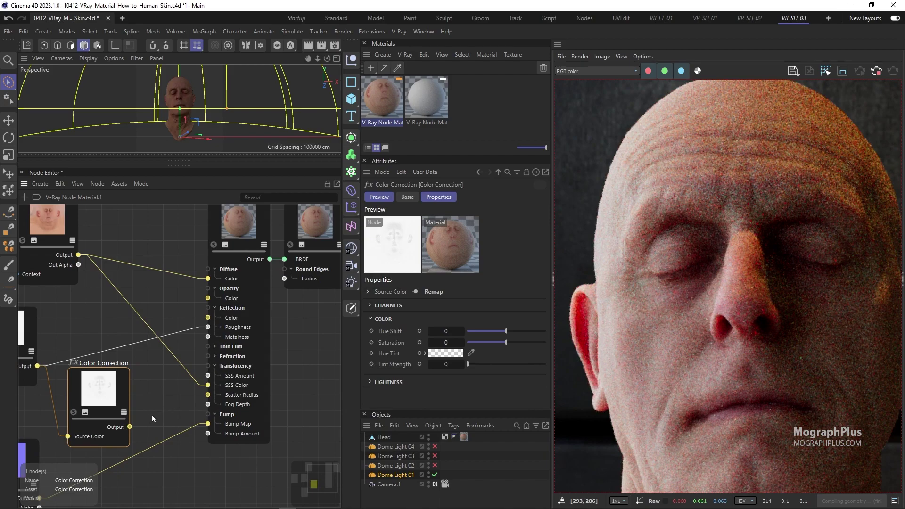
left_click_drag(129, 428, 237, 234)
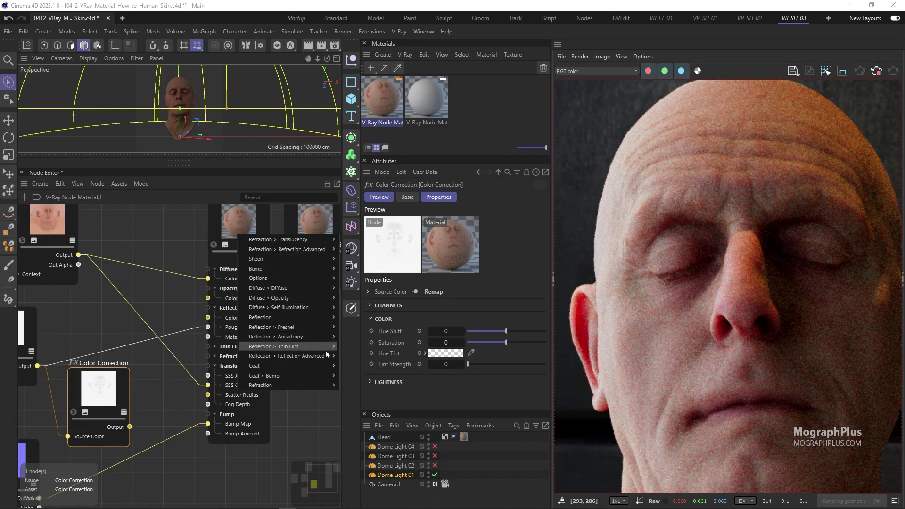
mouse_move(307, 365)
left_click(366, 386)
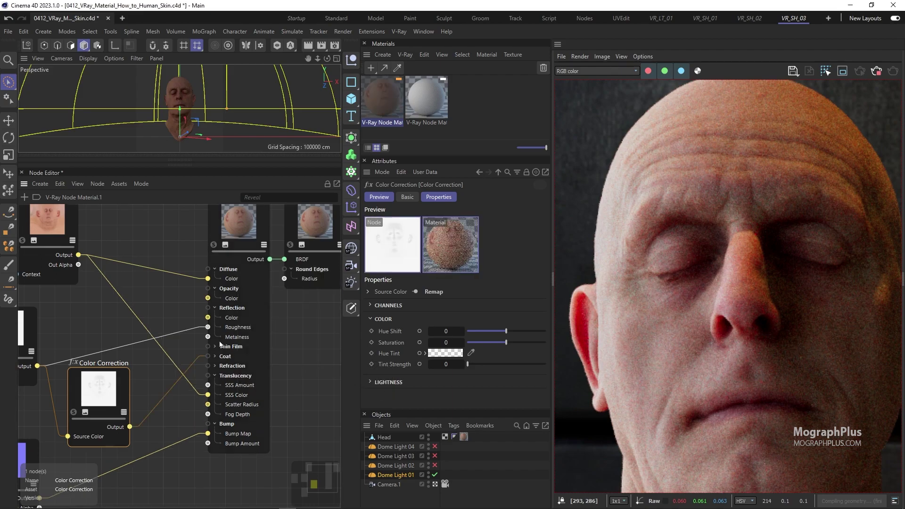
Set the Color Correction node's Lightness Mode to Advanced and its Gamma / Contrast to 0.4
scroll(204, 332, "down", 2)
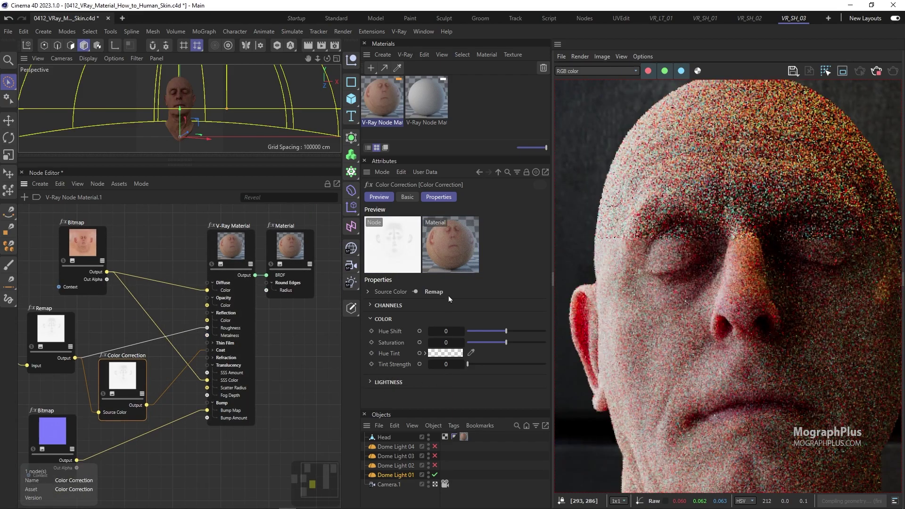
left_click(435, 198)
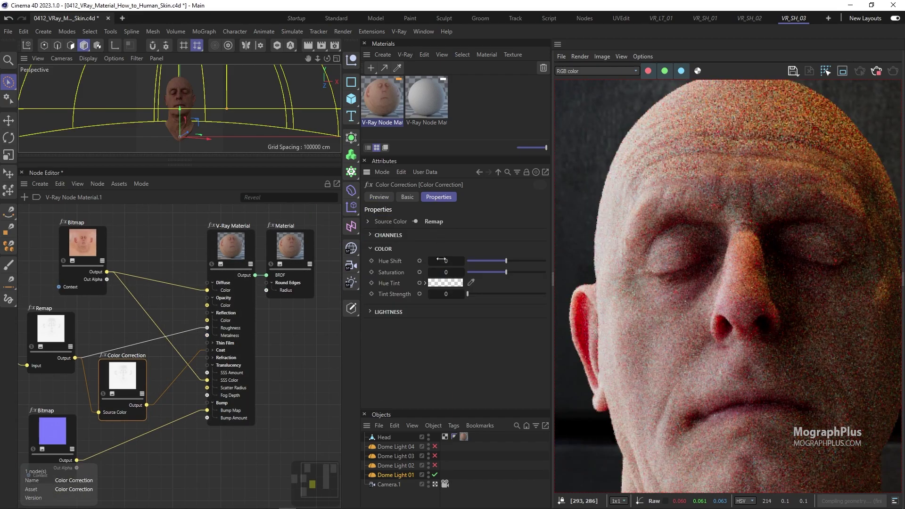
left_click(388, 312)
left_click(515, 324)
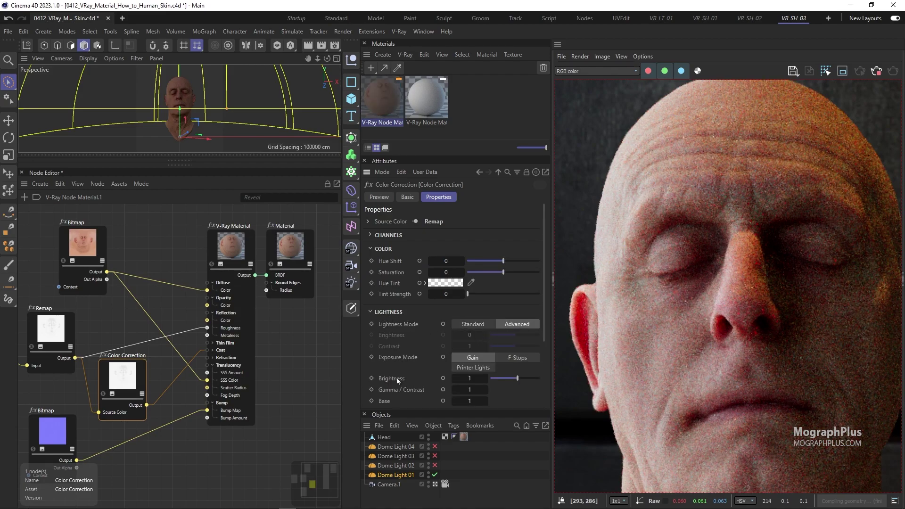
left_click(469, 390)
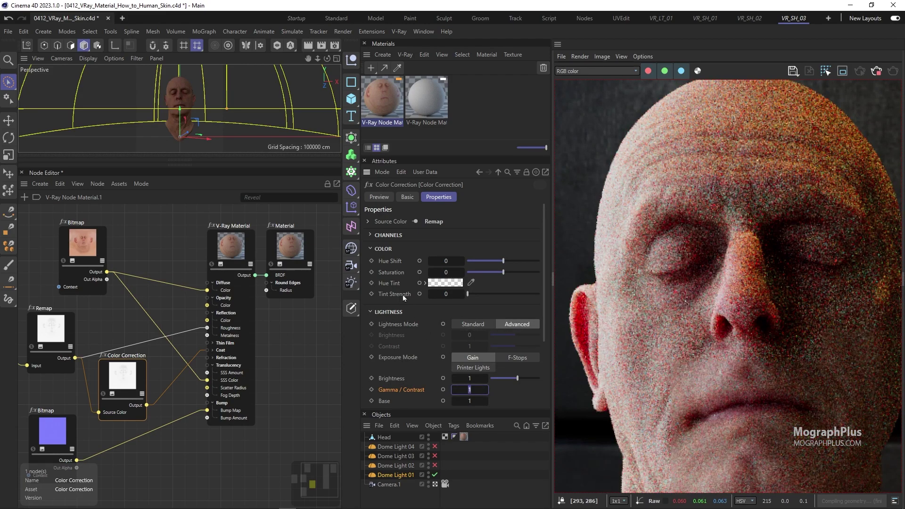
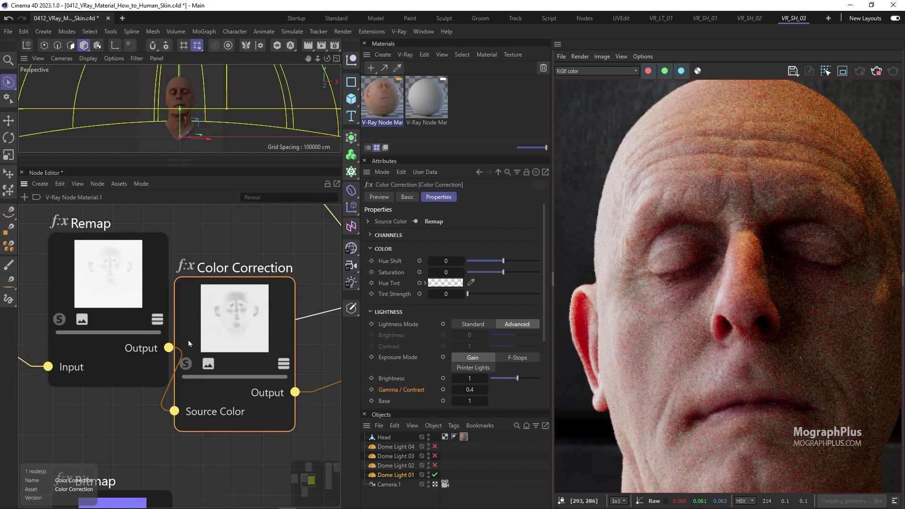
scroll(175, 357, "down", 2)
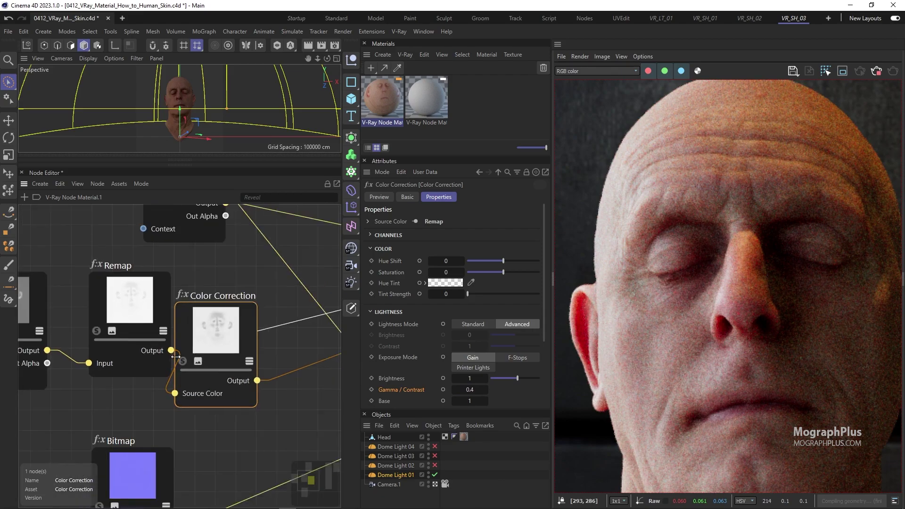
scroll(175, 357, "down", 1)
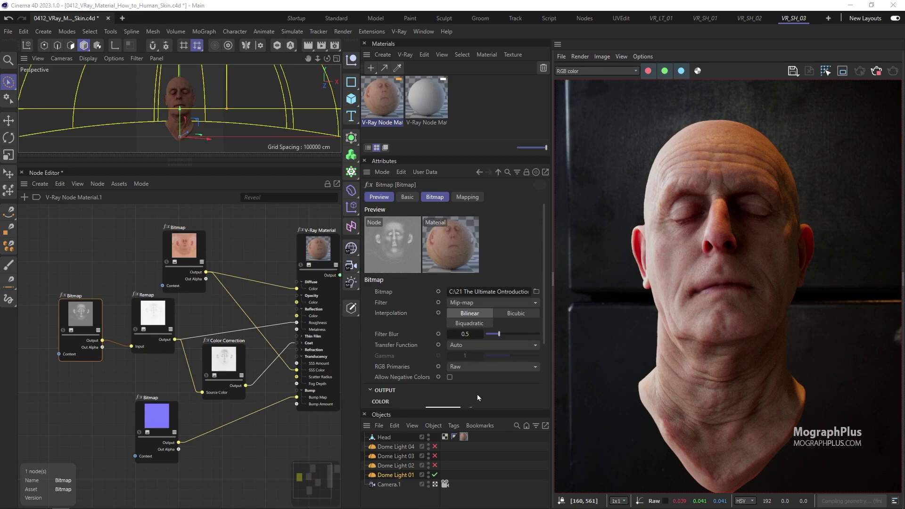
Disable Dome Light 01, enable Dome Light 02, and inspect the head's skin in the render
left_click(434, 475)
left_click(434, 465)
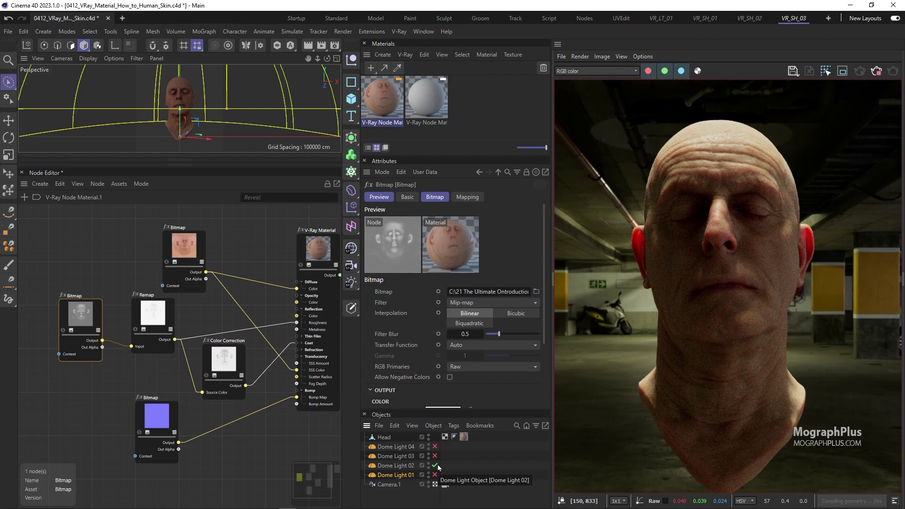
scroll(721, 267, "up", 2)
scroll(720, 264, "down", 2)
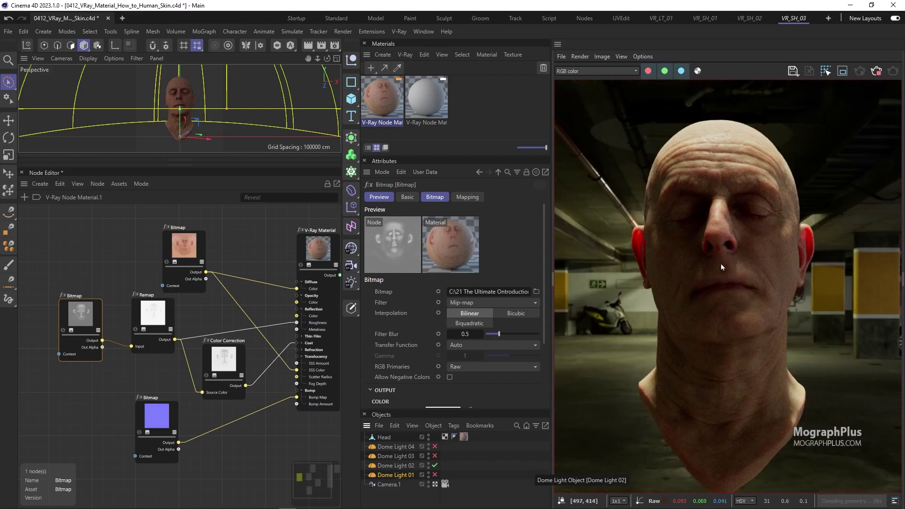
scroll(663, 236, "up", 2)
scroll(666, 239, "down", 2)
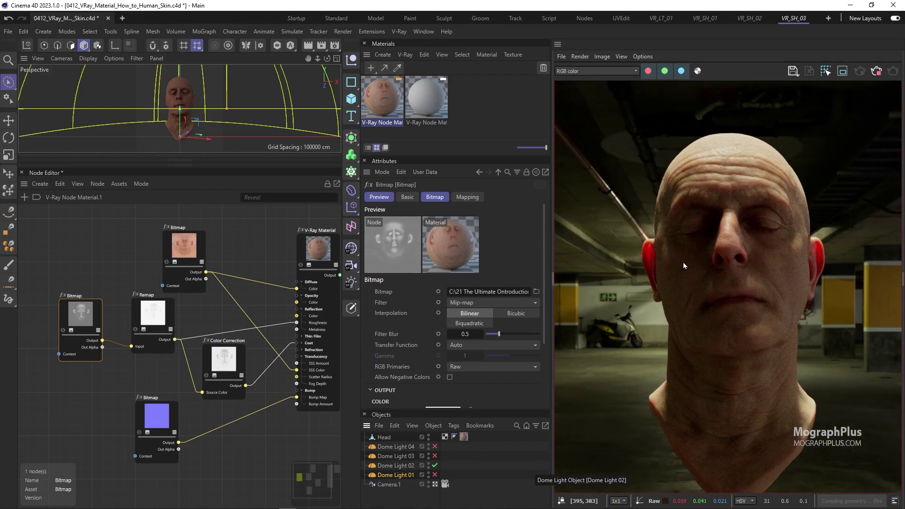
scroll(682, 276, "down", 1)
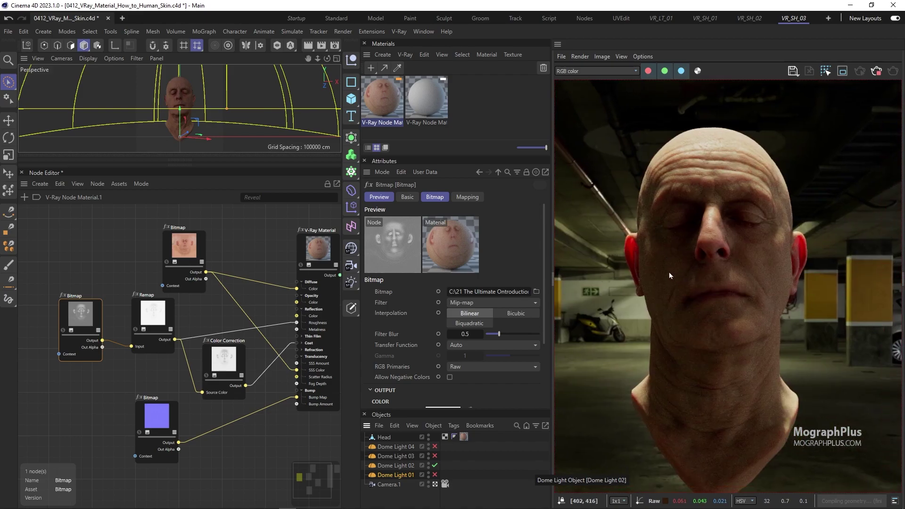
Swap Dome Light 02 for Dome Light 03 and inspect the face up close in the render
left_click(435, 465)
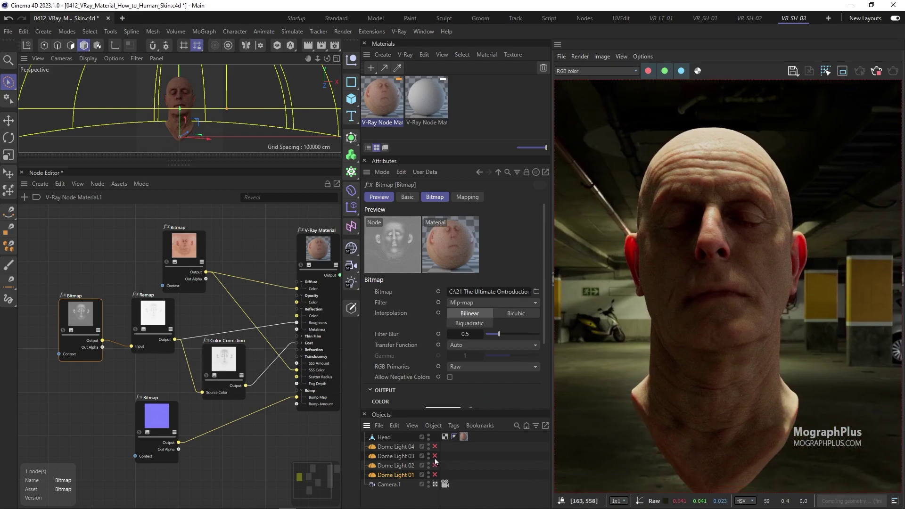
left_click(435, 456)
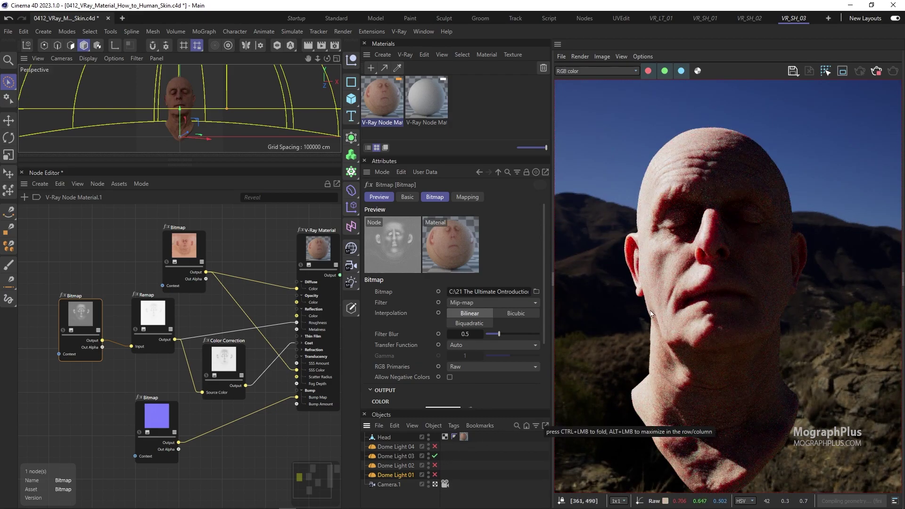
middle_click_drag(651, 312, 649, 300)
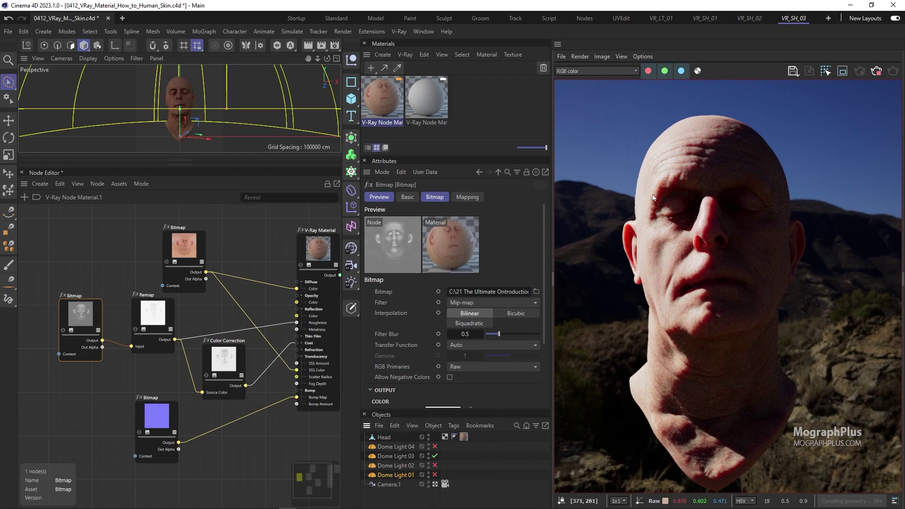
scroll(657, 245, "up", 3)
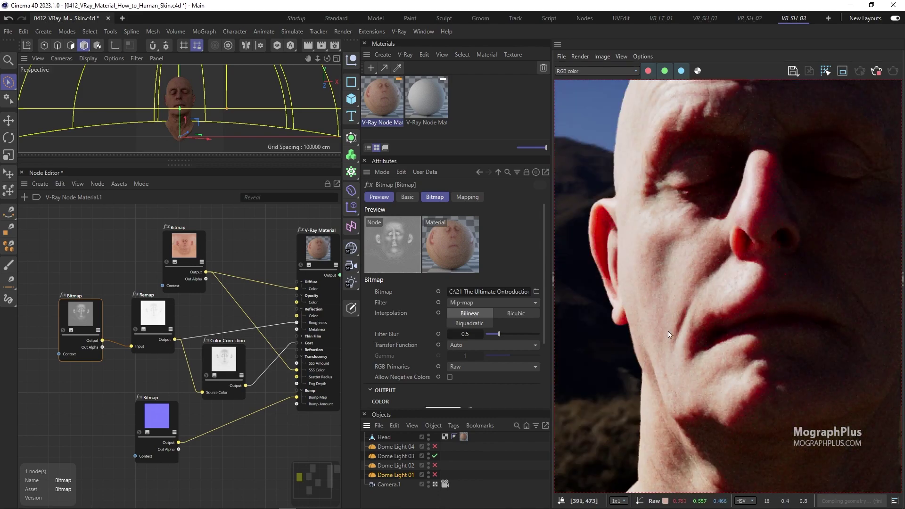
middle_click_drag(699, 315, 669, 252)
scroll(670, 252, "down", 3)
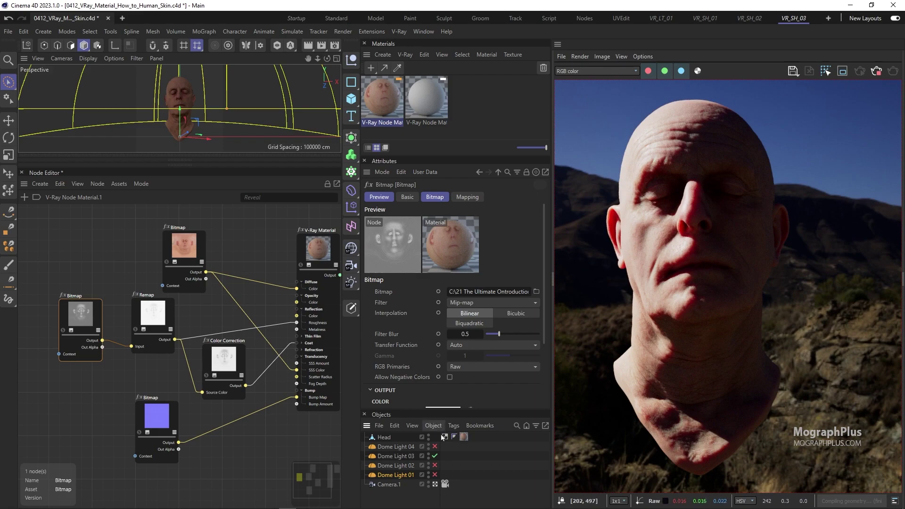
Preview the head under Dome Light 04 instead of Dome Light 03, and restore Dome Light 01 as the only active light
left_click(435, 447)
left_click(434, 456)
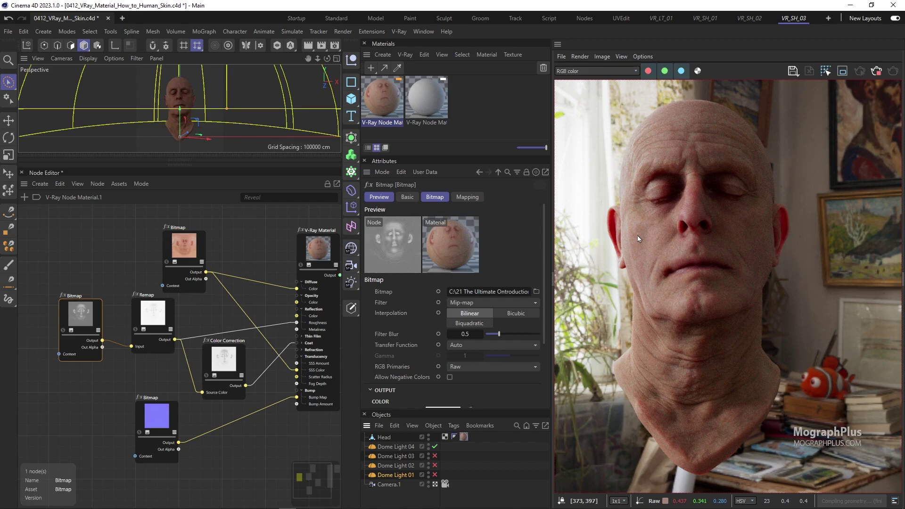
left_click(435, 446)
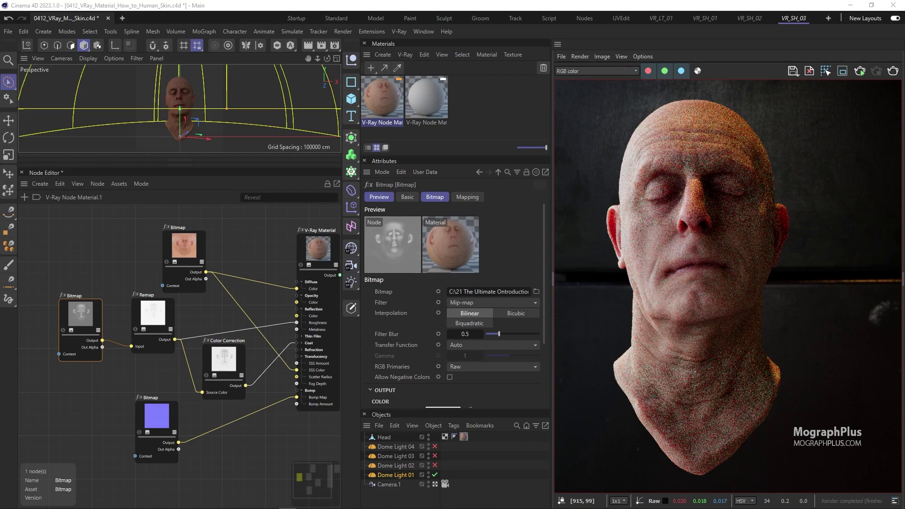
Switch to the image viewer and examine the skin detail on the face in 0412_VRay_Material_How_To_Human_Skin_01.jpeg
key("alt+Tab")
scroll(459, 260, "up", 5)
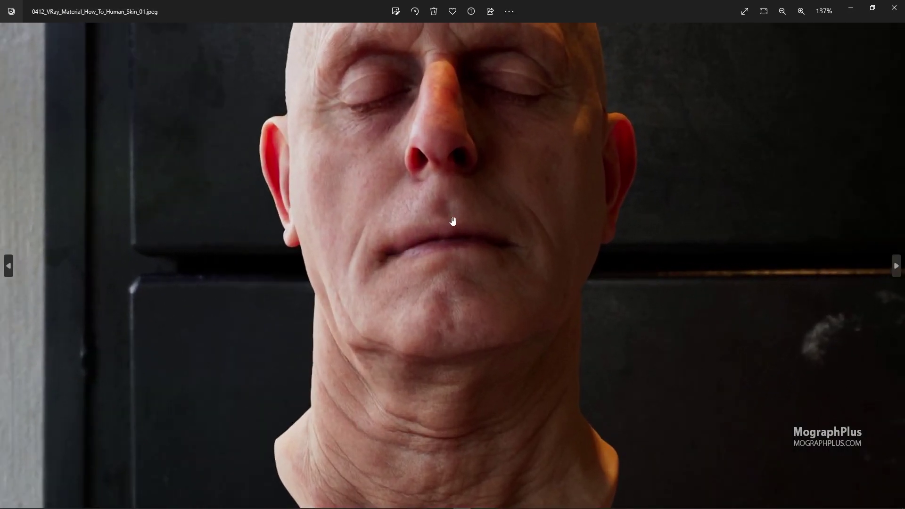
left_click_drag(455, 218, 473, 377)
left_click_drag(544, 273, 505, 230)
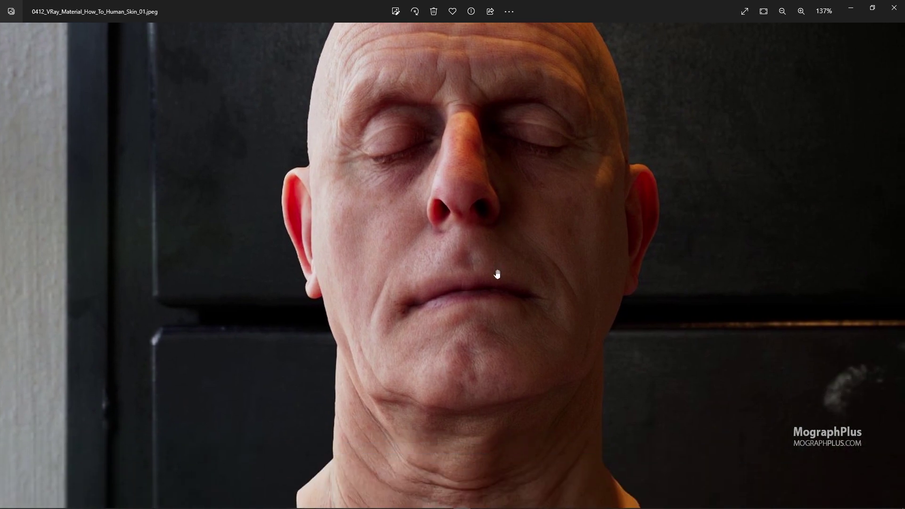
left_click_drag(495, 269, 490, 188)
scroll(492, 220, "down", 5)
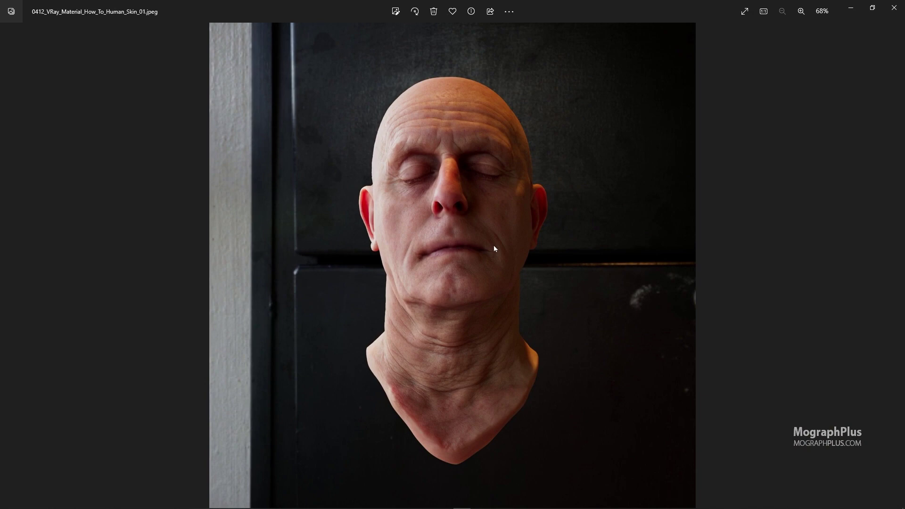
scroll(467, 202, "up", 5)
left_click_drag(464, 202, 486, 146)
scroll(484, 220, "down", 5)
Show 0412_VRay_Material_How_To_Human_Skin_02.jpeg and examine the translucent ears, nose and forehead up close
key("Right")
scroll(447, 183, "up", 5)
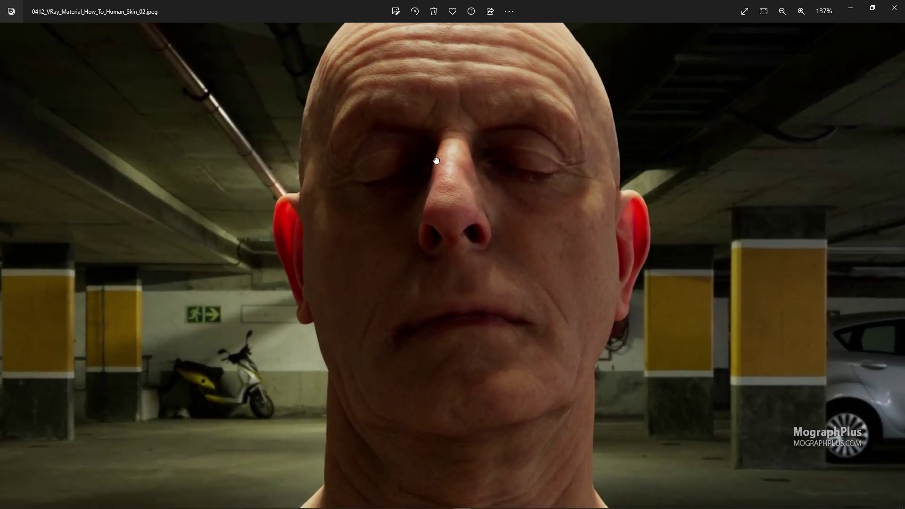
left_click_drag(434, 148, 448, 161)
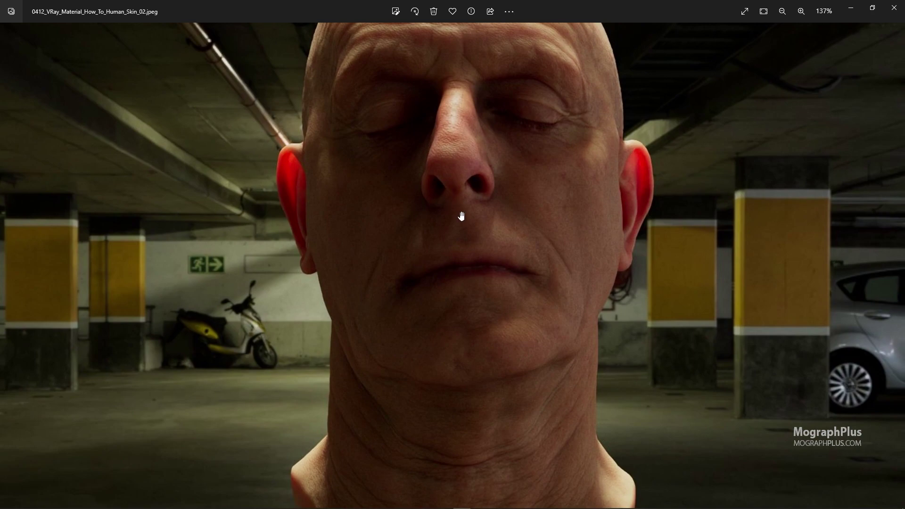
scroll(629, 175, "up", 5)
scroll(543, 178, "down", 8)
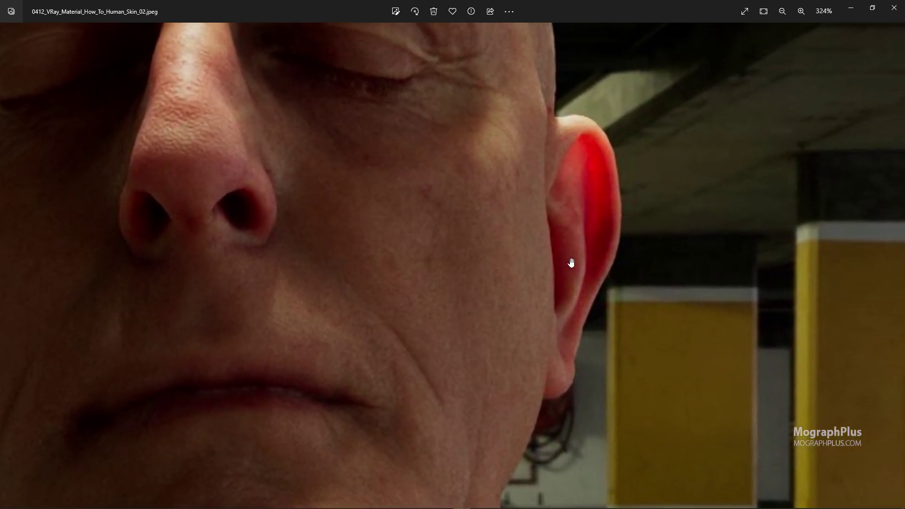
scroll(504, 216, "up", 6)
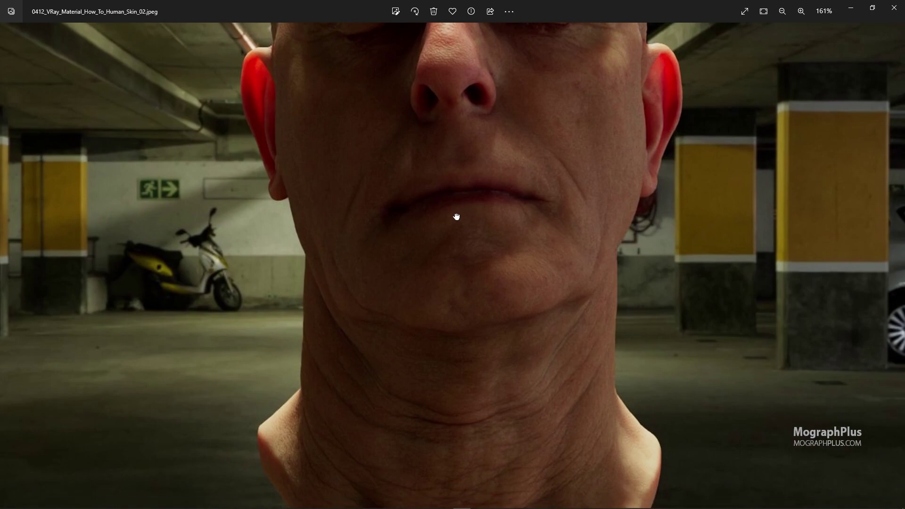
left_click_drag(456, 214, 461, 377)
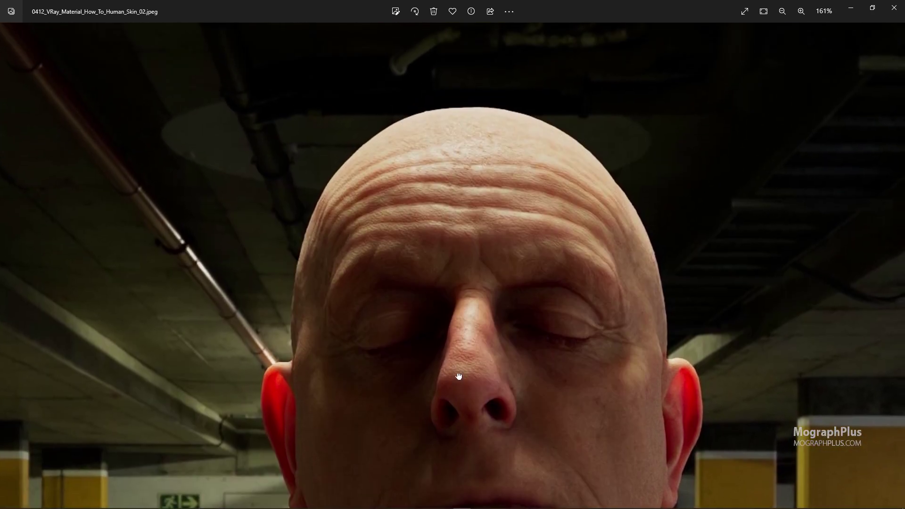
scroll(394, 398, "up", 3)
left_click_drag(320, 381, 344, 397)
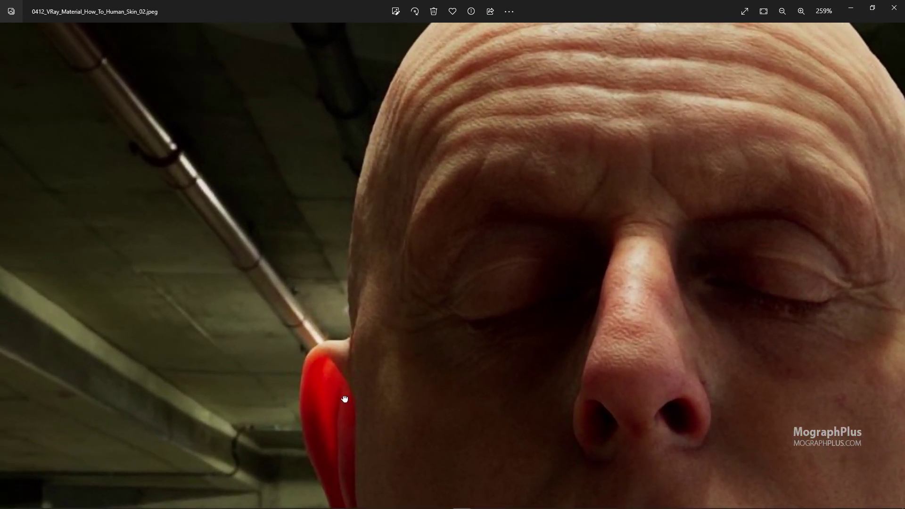
Show 0412_VRay_Material_How_To_Human_Skin_03.jpeg and examine the sunlit face, nose and ear up close
key("Right")
key("Right")
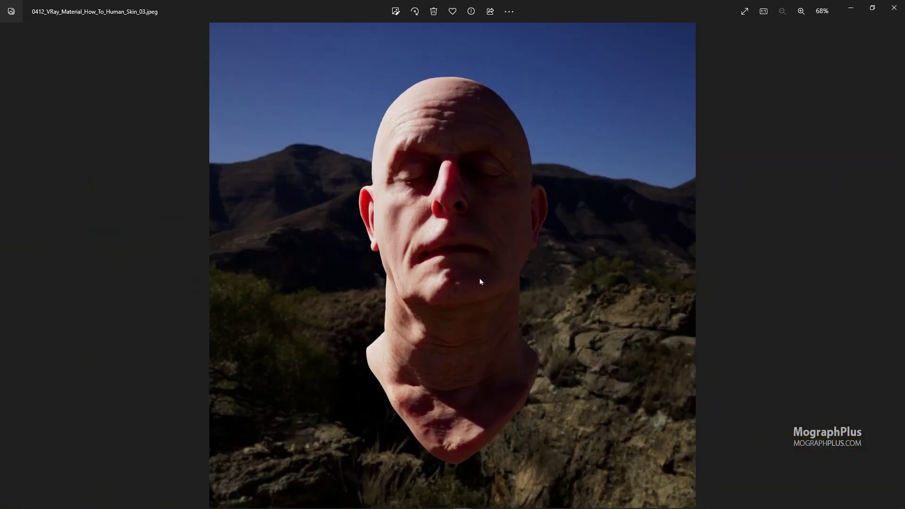
scroll(448, 216, "up", 5)
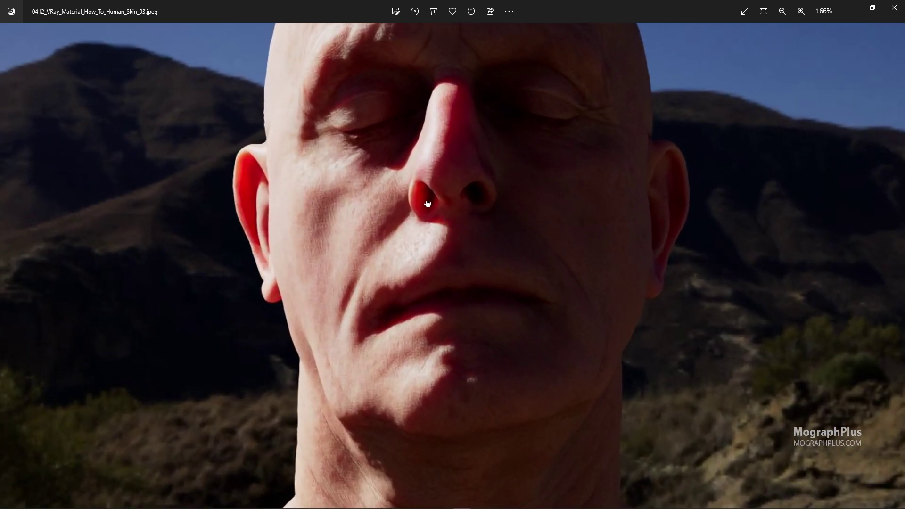
left_click_drag(428, 204, 412, 372)
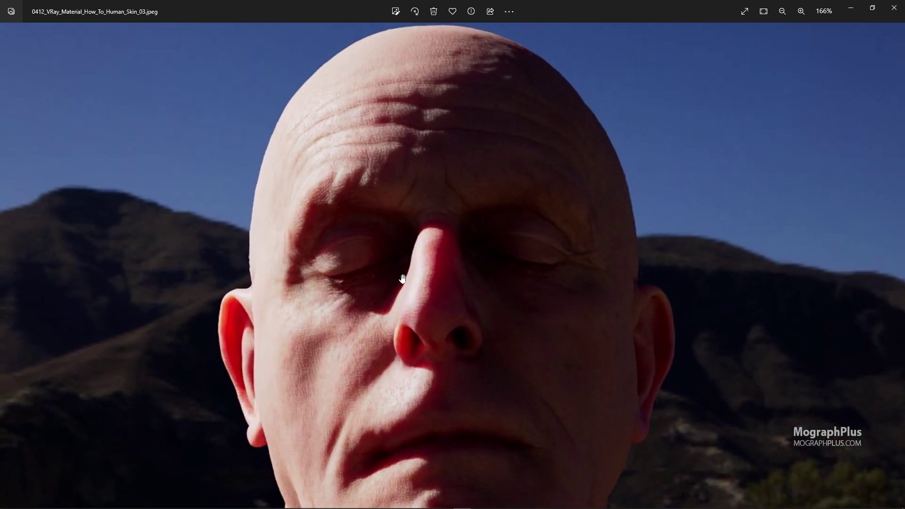
scroll(395, 233, "down", 5)
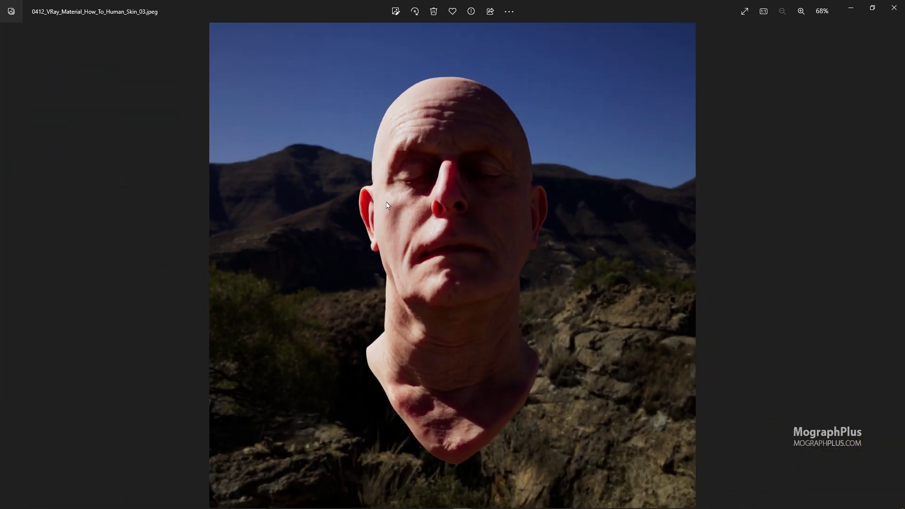
scroll(387, 205, "up", 8)
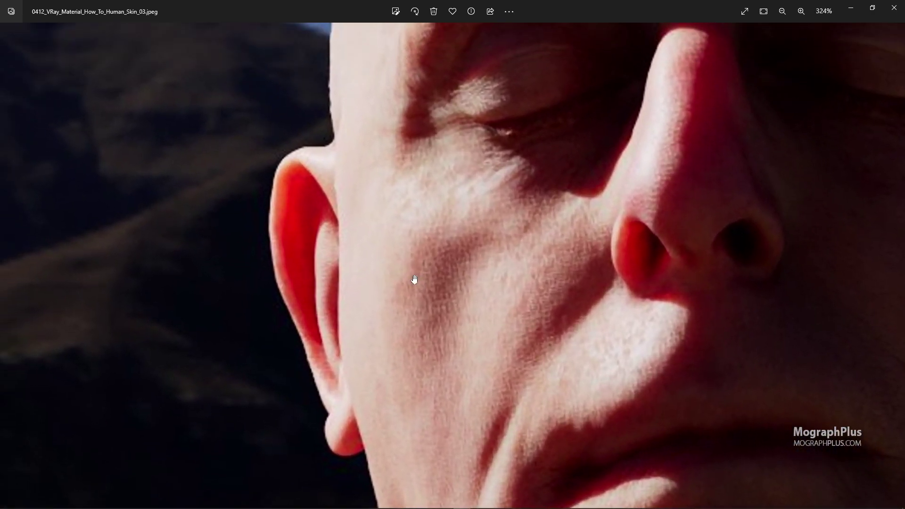
scroll(417, 264, "down", 8)
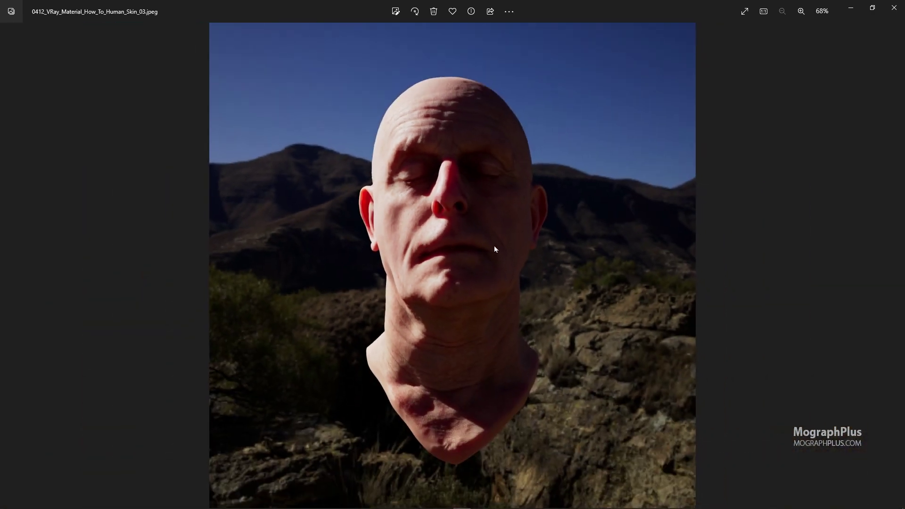
Show 0412_VRay_Material_How_To_Human_Skin_04.jpeg, examine the translucent ears, nose and cheeks up close, and return to the full image
key("Right")
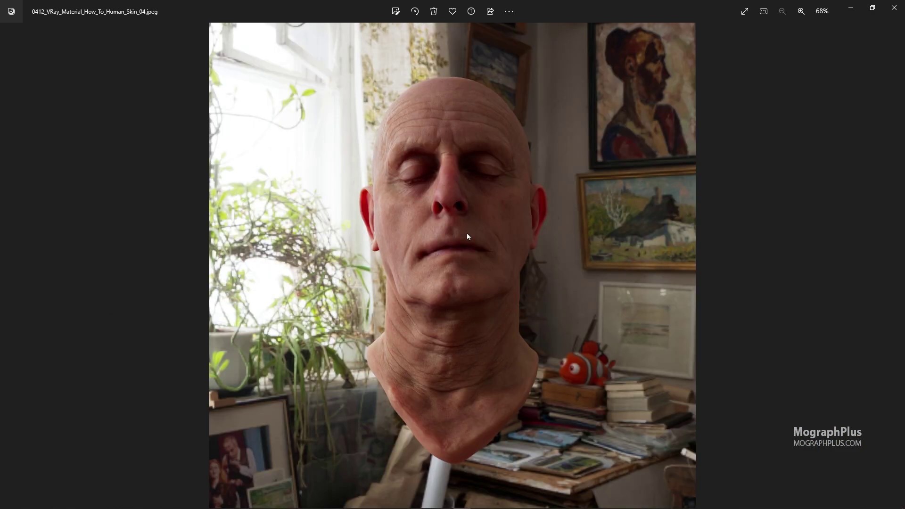
scroll(436, 202, "up", 4)
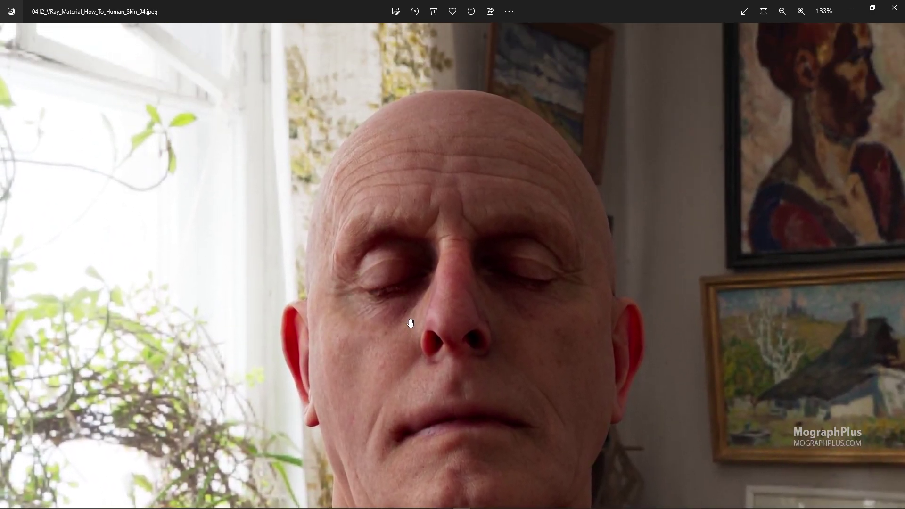
scroll(408, 226, "up", 3)
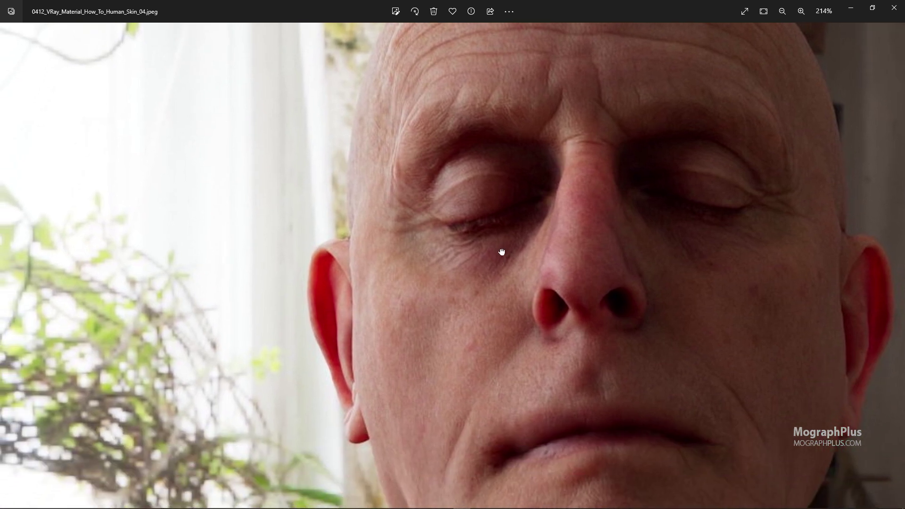
left_click_drag(502, 253, 383, 216)
scroll(209, 243, "up", 1)
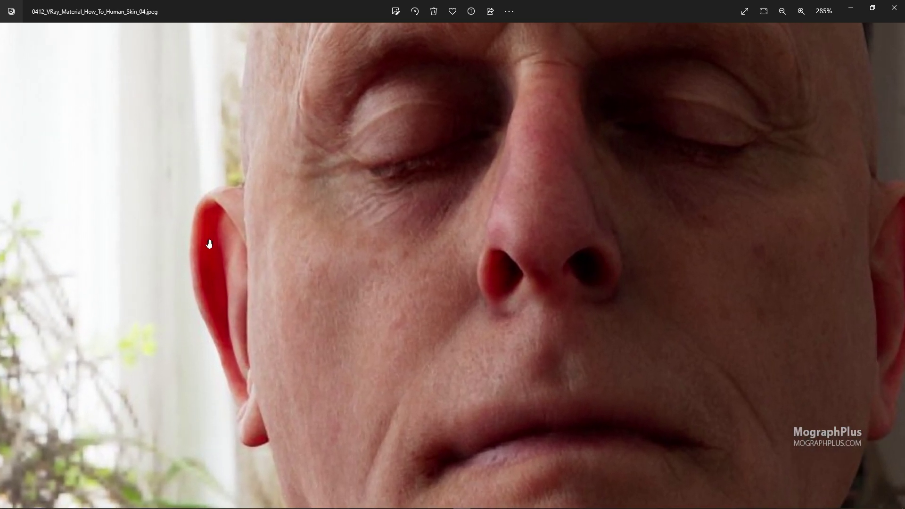
scroll(209, 243, "up", 2)
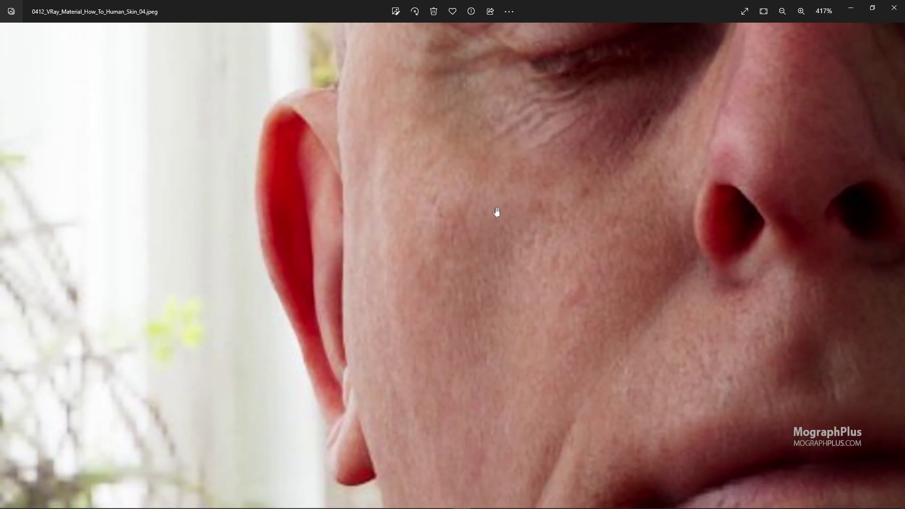
scroll(497, 212, "right", 10)
scroll(590, 235, "up", 3)
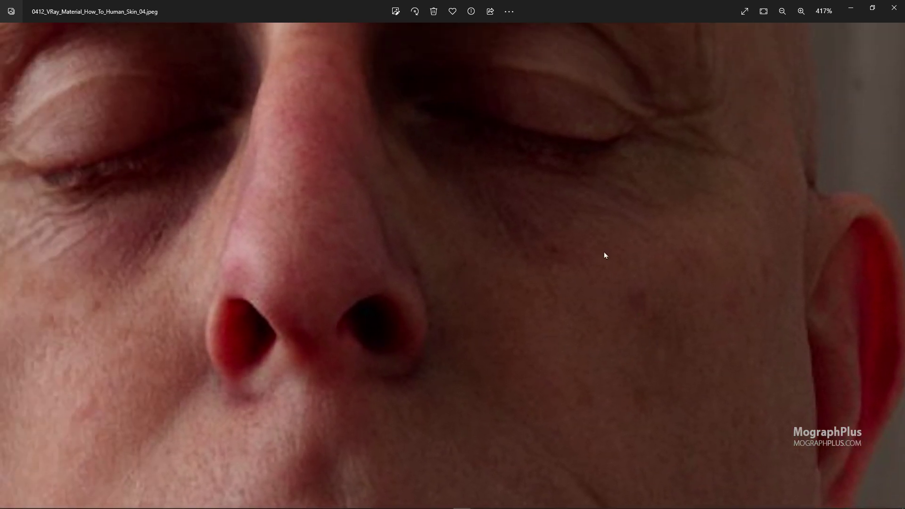
key("ctrl+0")
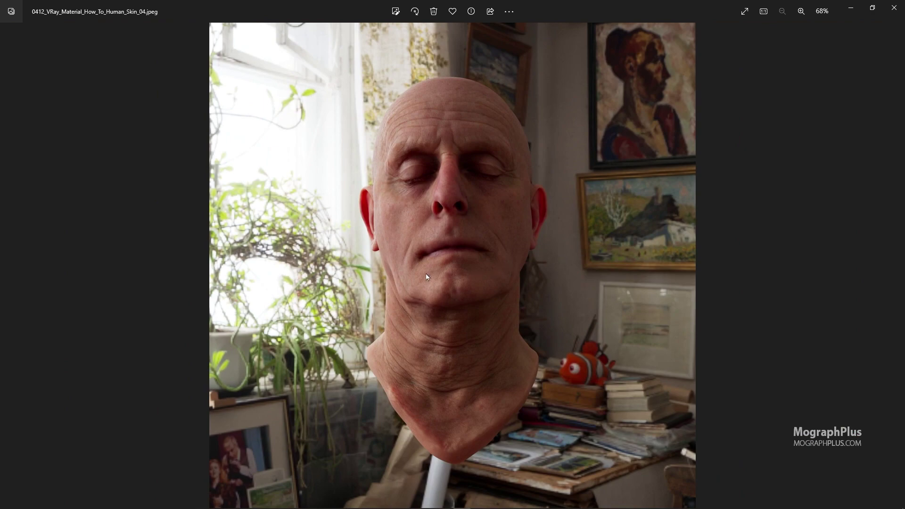
Compare the four human skin renders from 01 to 04 at full view, finishing on the sunlit mountain render 03
key("Left")
key("Left")
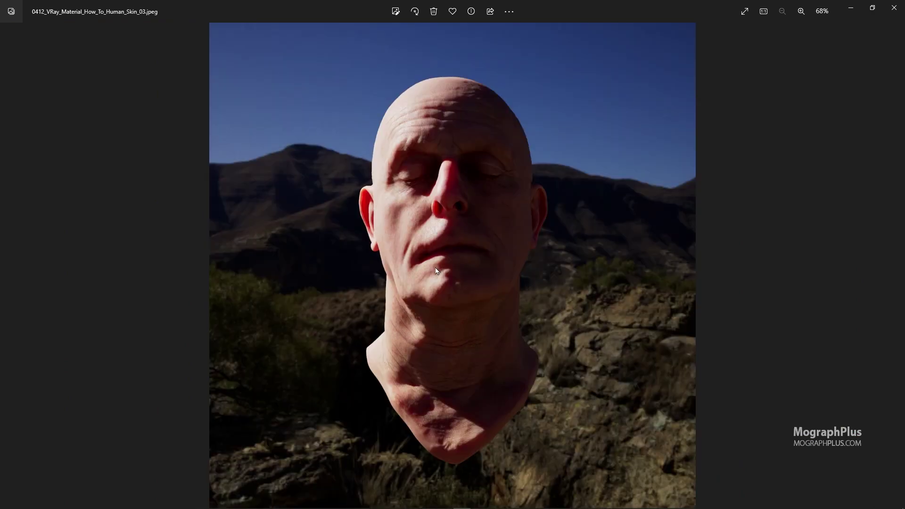
key("Left")
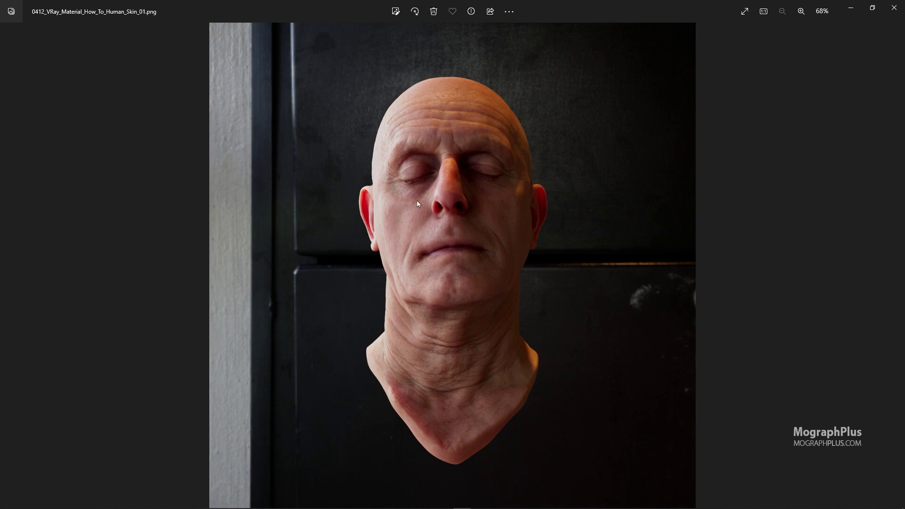
key("Right")
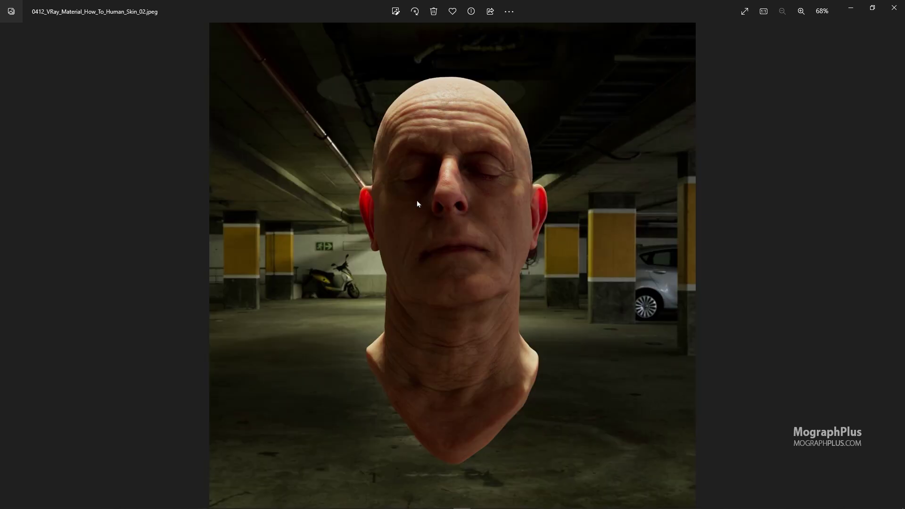
key("Right")
key("Right")
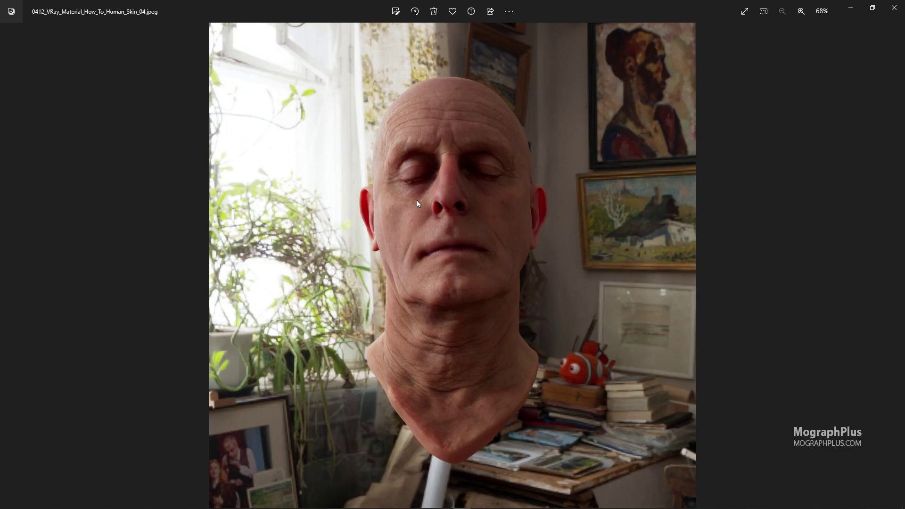
key("Left")
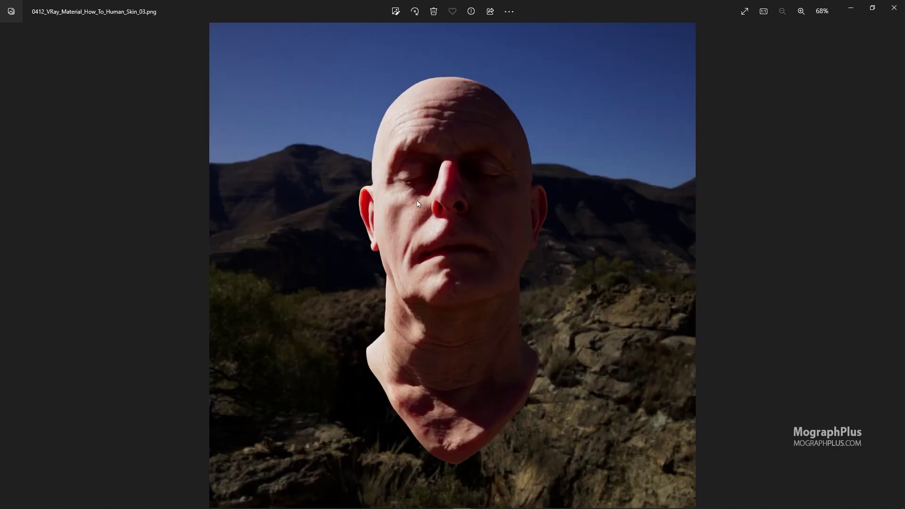
scroll(417, 204, "up", 2)
scroll(419, 205, "down", 2)
Close the image viewer and browse through all five featured course banners on the mographplus.com home page in the browser
left_click(893, 8)
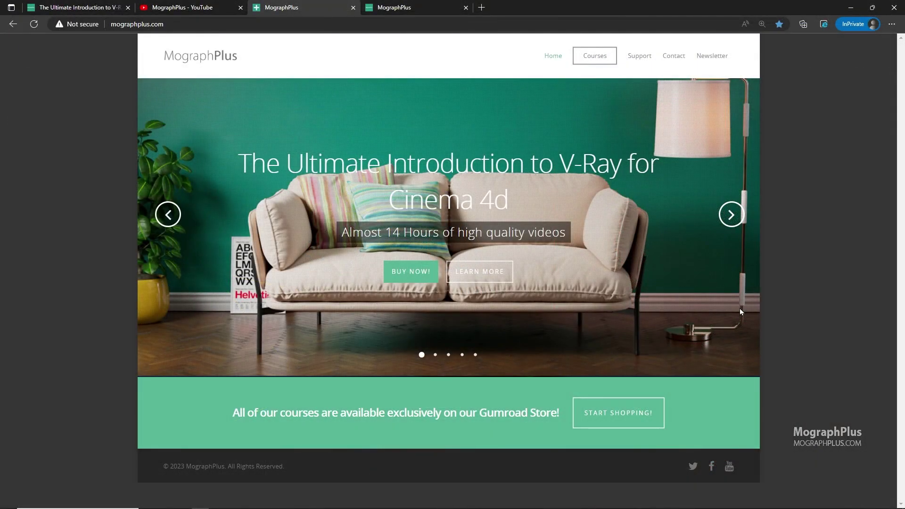
left_click(731, 214)
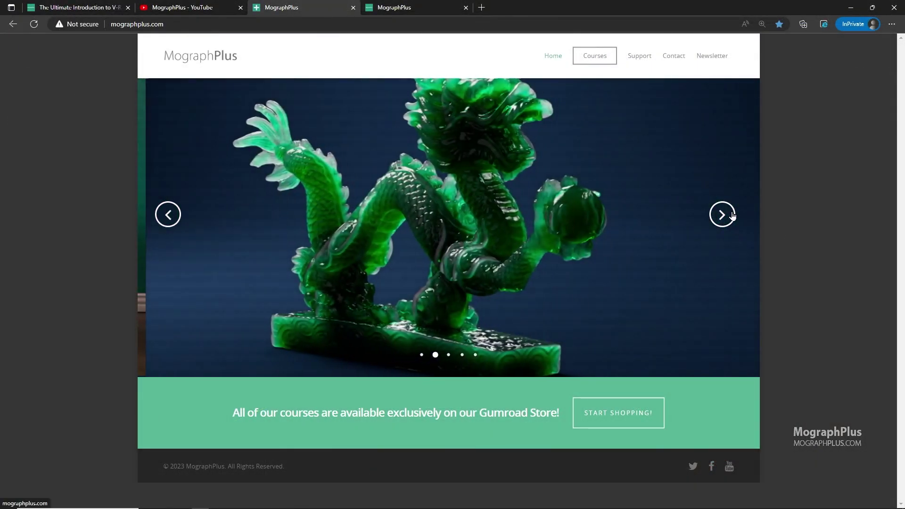
left_click(721, 215)
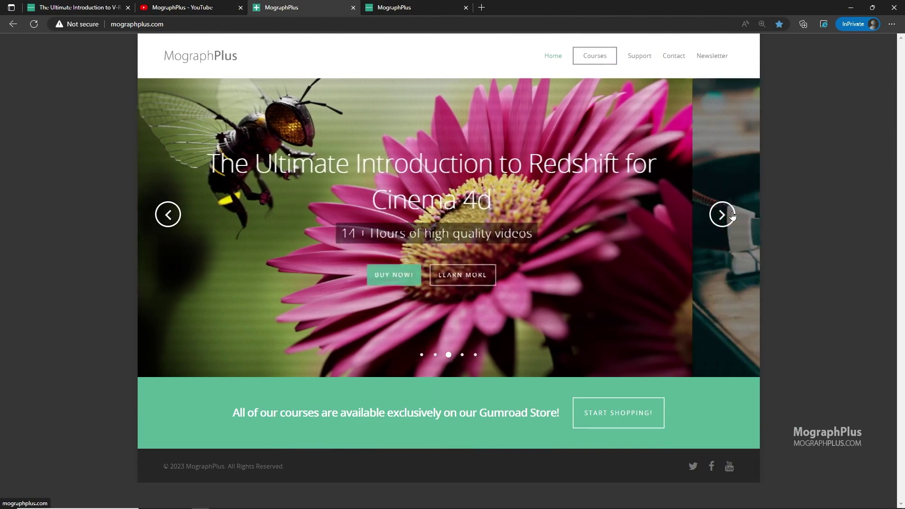
left_click(721, 214)
left_click(721, 214)
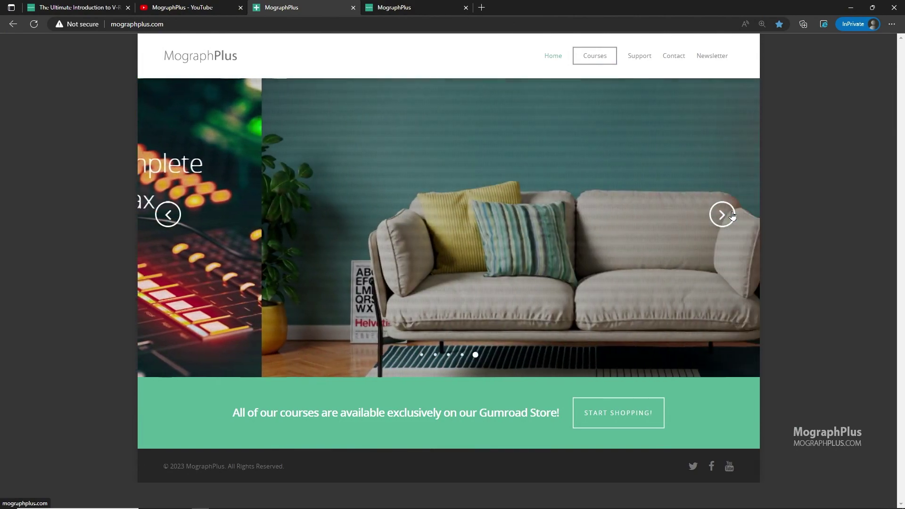